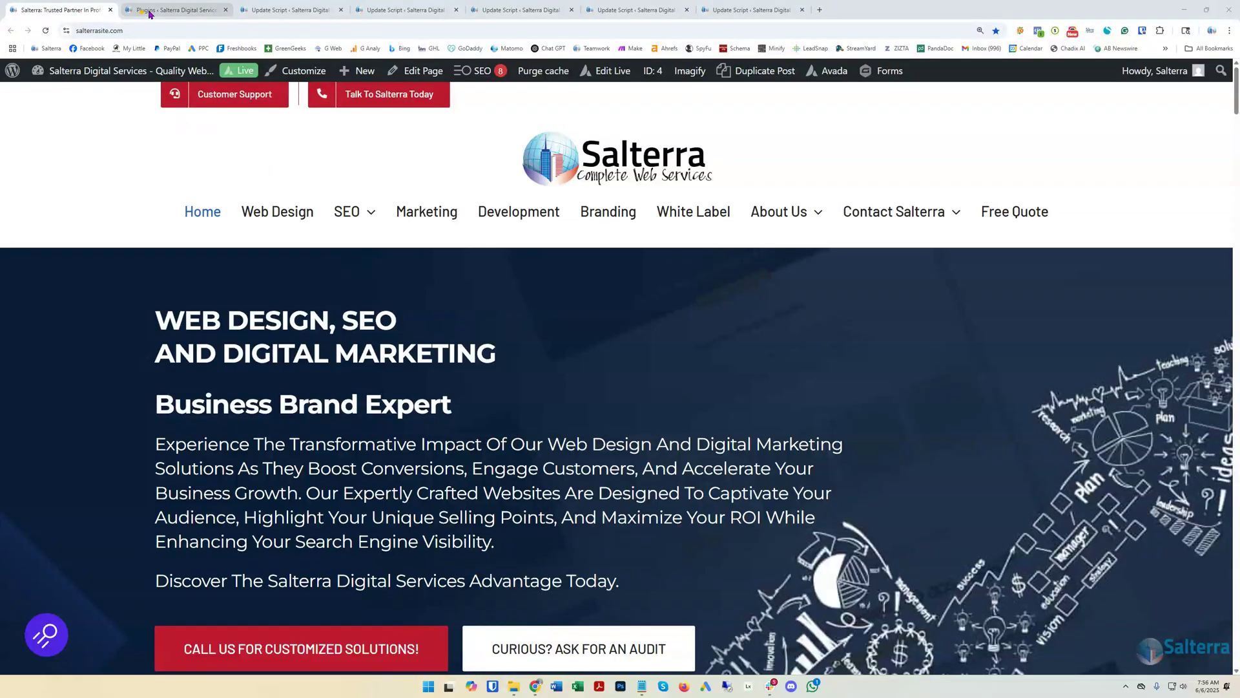
- Go to Installed Plugins and scroll down to Header Footer Code Manager 1.1.40
left_click(171, 9)
scroll(444, 332, "down", 7)
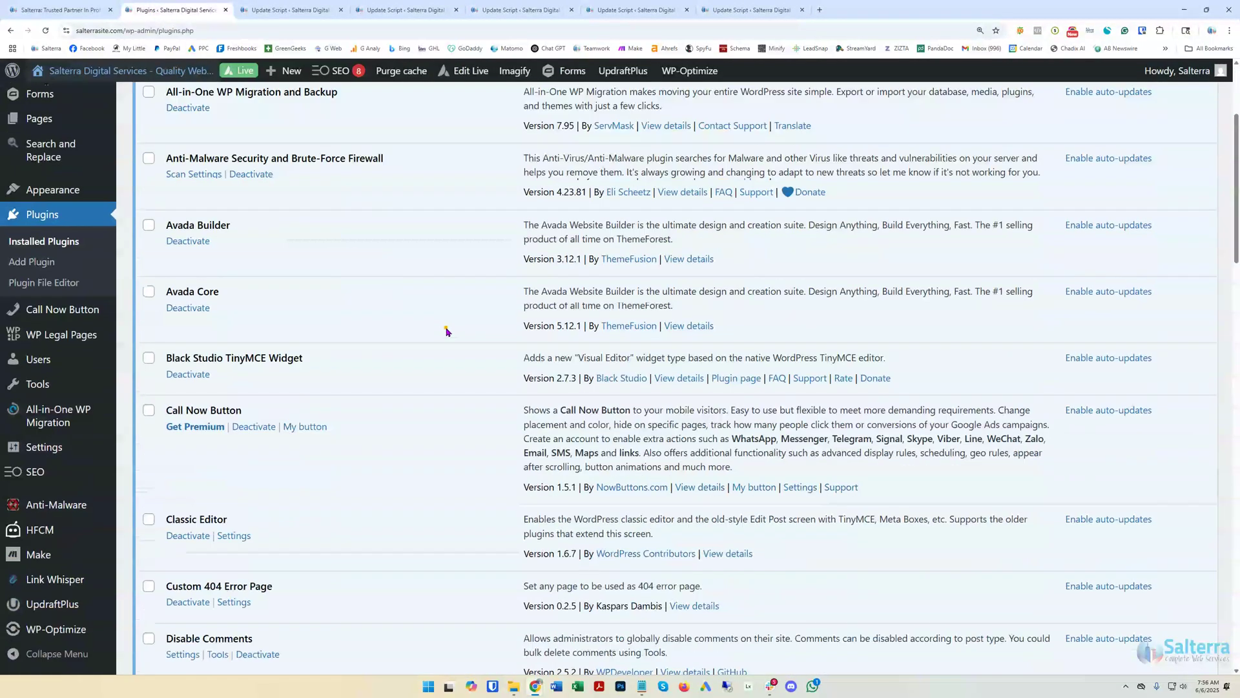
scroll(446, 332, "down", 9)
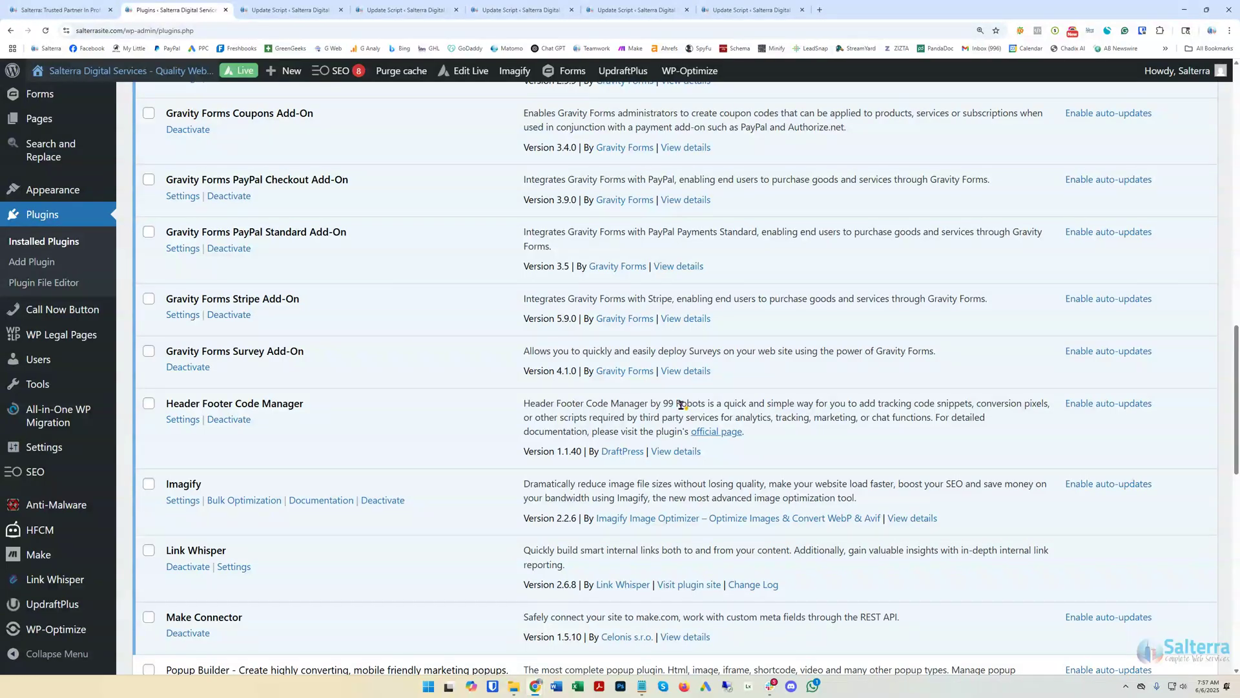
- Open HFCM's All Snippets list, then switch to the Sitewide Organization snippet's edit page
left_click(40, 538)
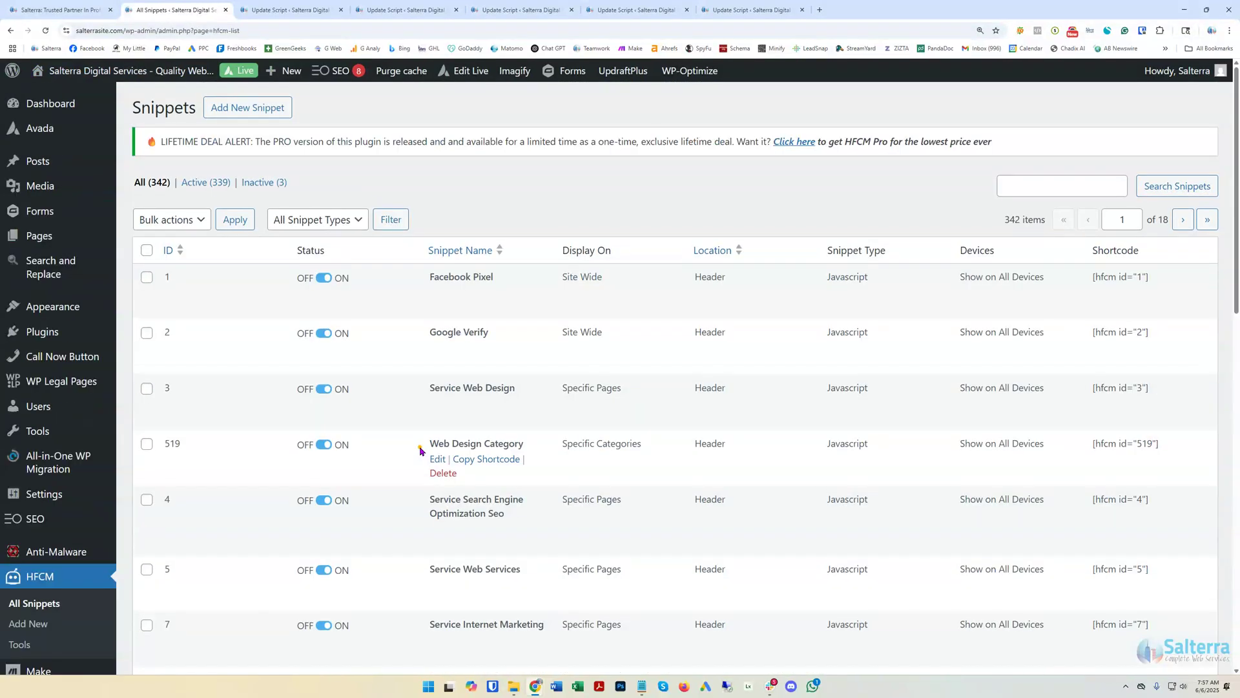
scroll(507, 346, "down", 3)
scroll(578, 325, "up", 3)
left_click(279, 7)
- Check another snippet edit page, then settle back on Sitewide Organization with its excluded pages
left_click(380, 9)
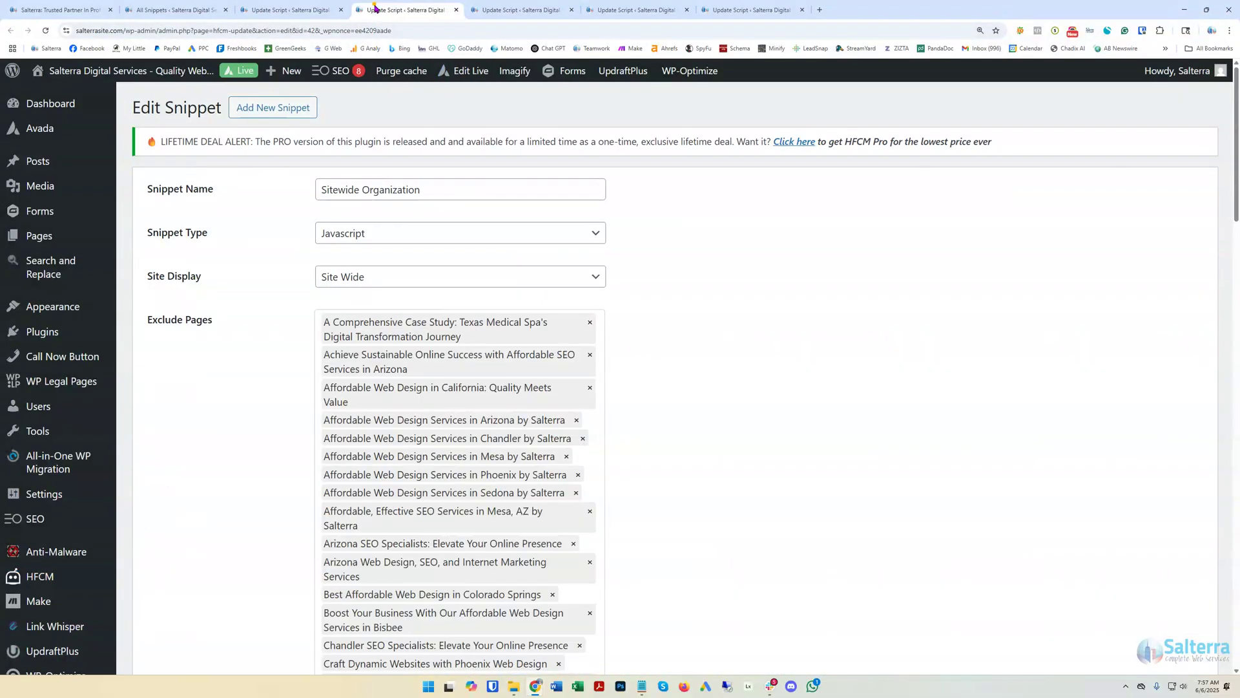
left_click(291, 9)
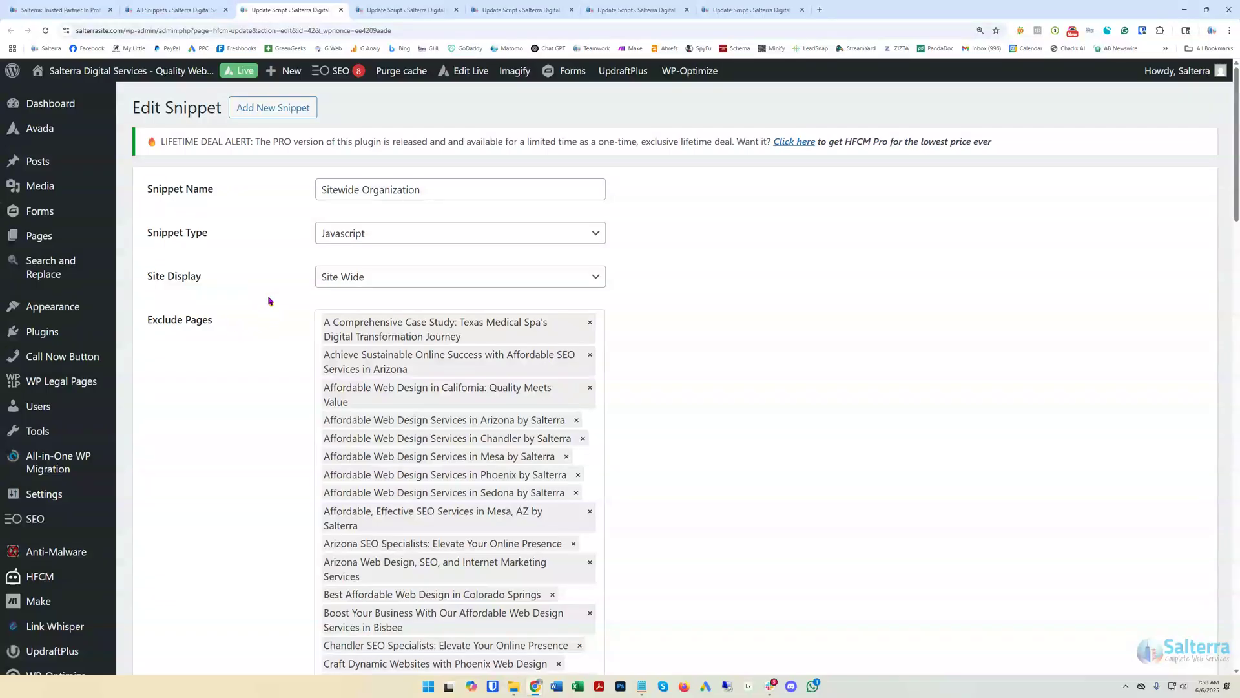
scroll(264, 297, "down", 1)
scroll(265, 298, "down", 9)
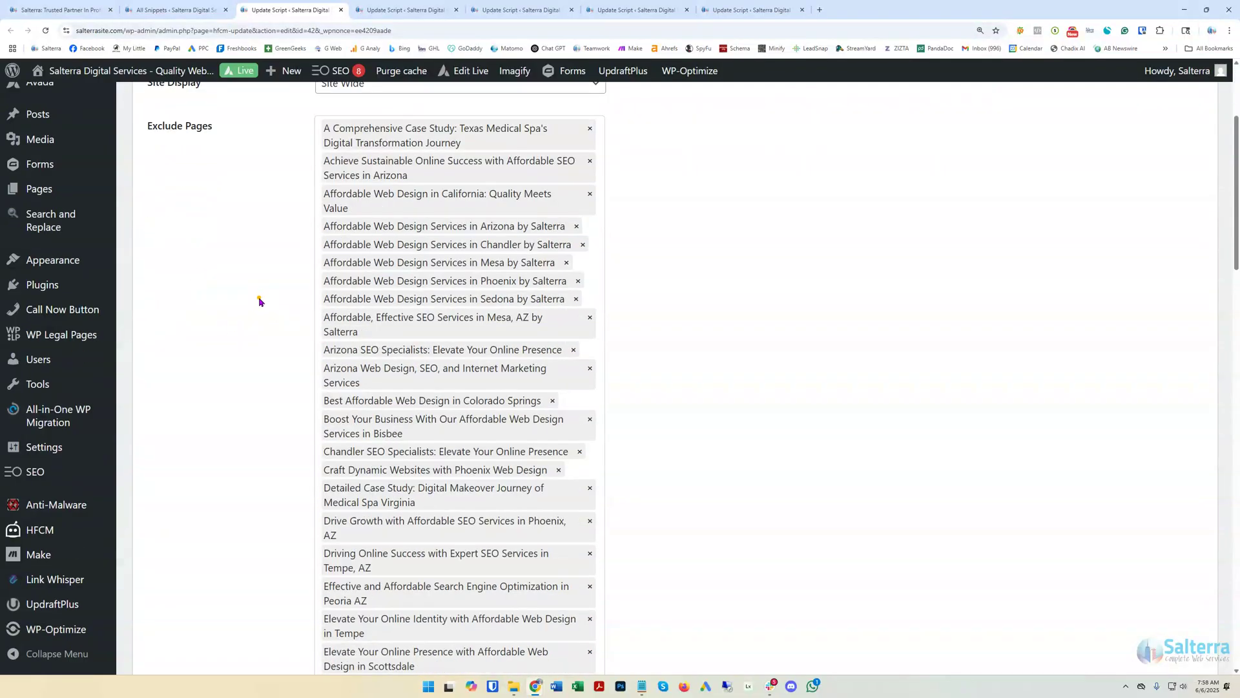
scroll(259, 301, "up", 10)
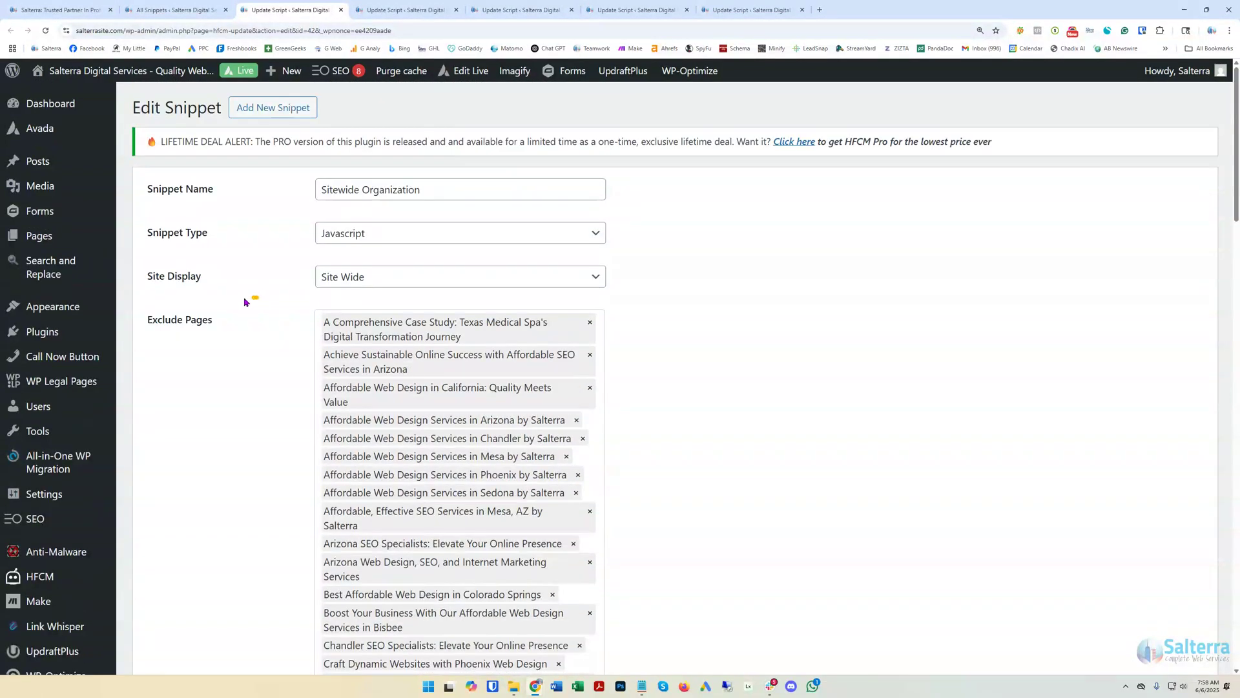
left_click(367, 234)
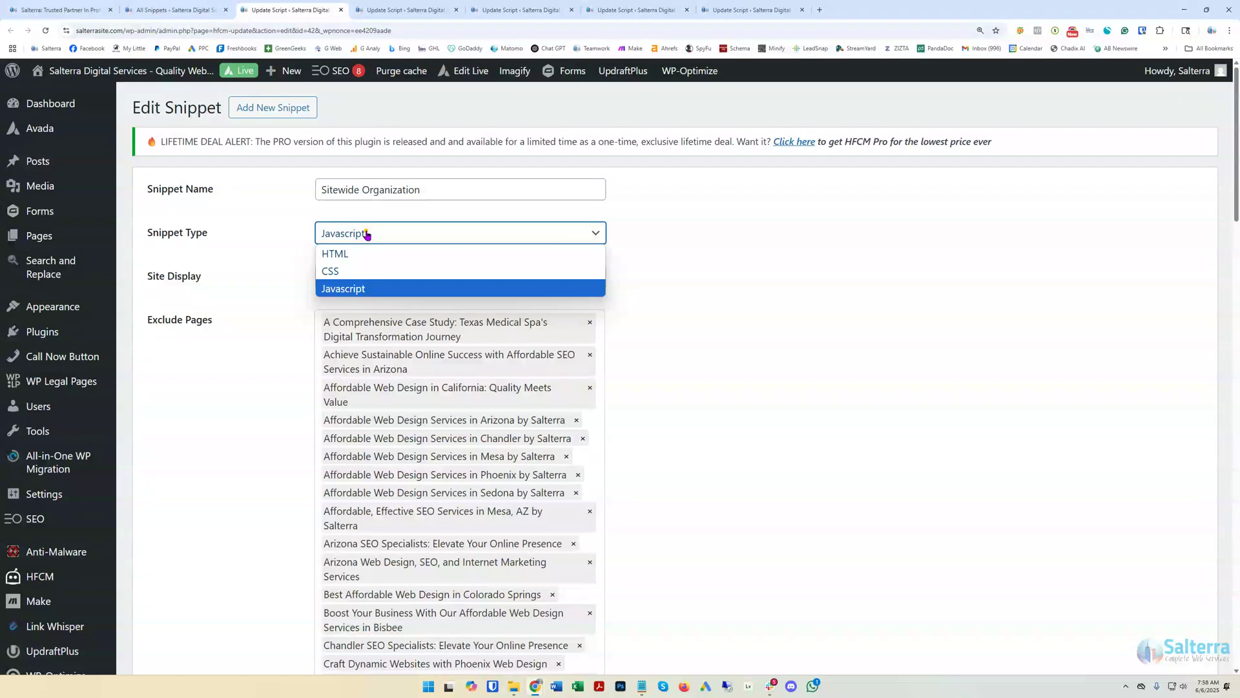
left_click(335, 290)
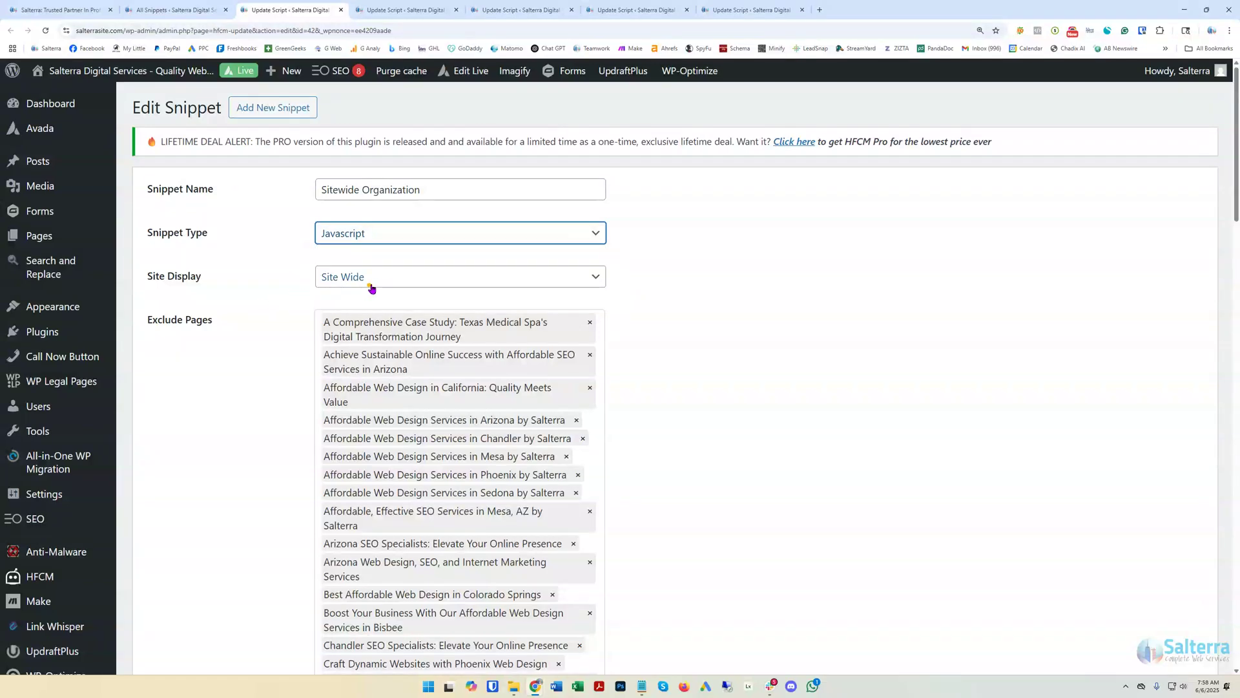
scroll(213, 359, "down", 2)
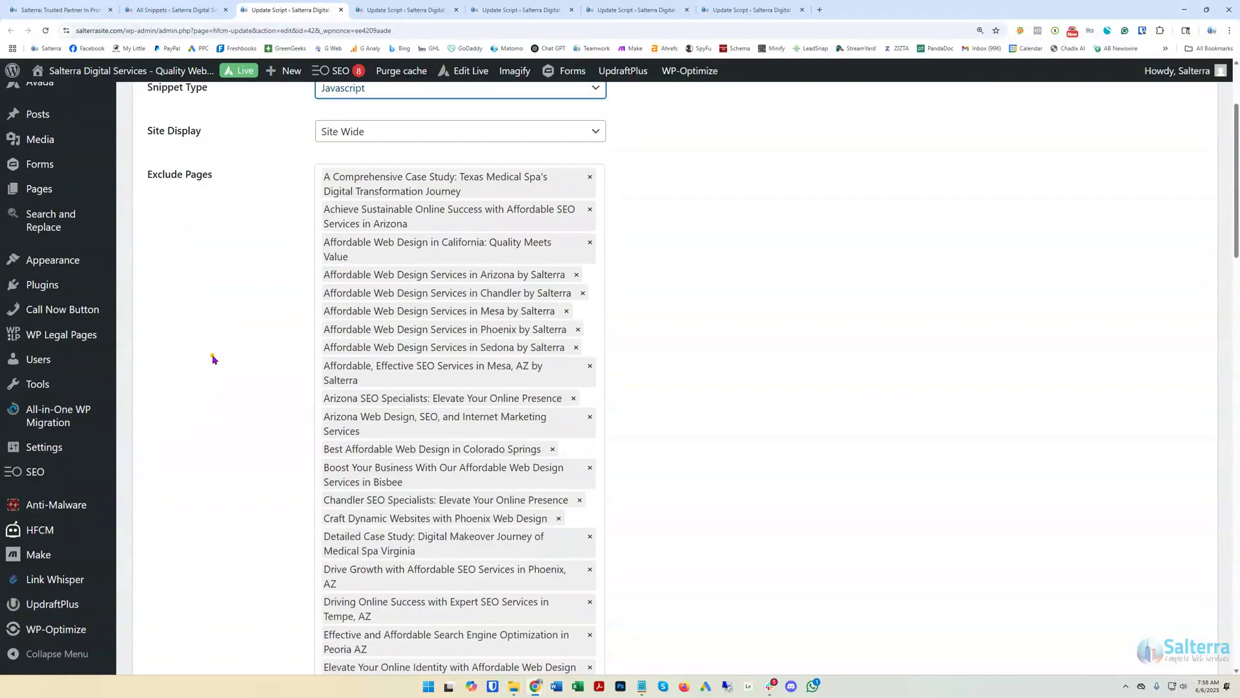
scroll(307, 401, "up", 1)
scroll(437, 428, "down", 4)
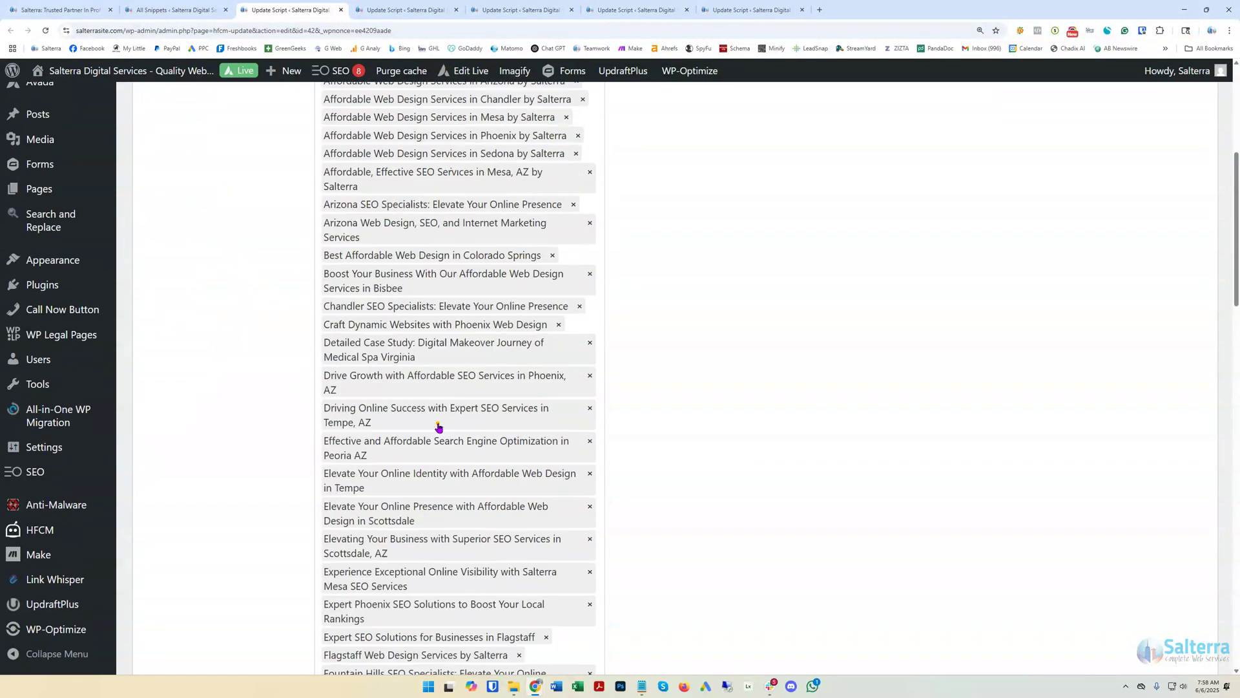
scroll(438, 427, "down", 10)
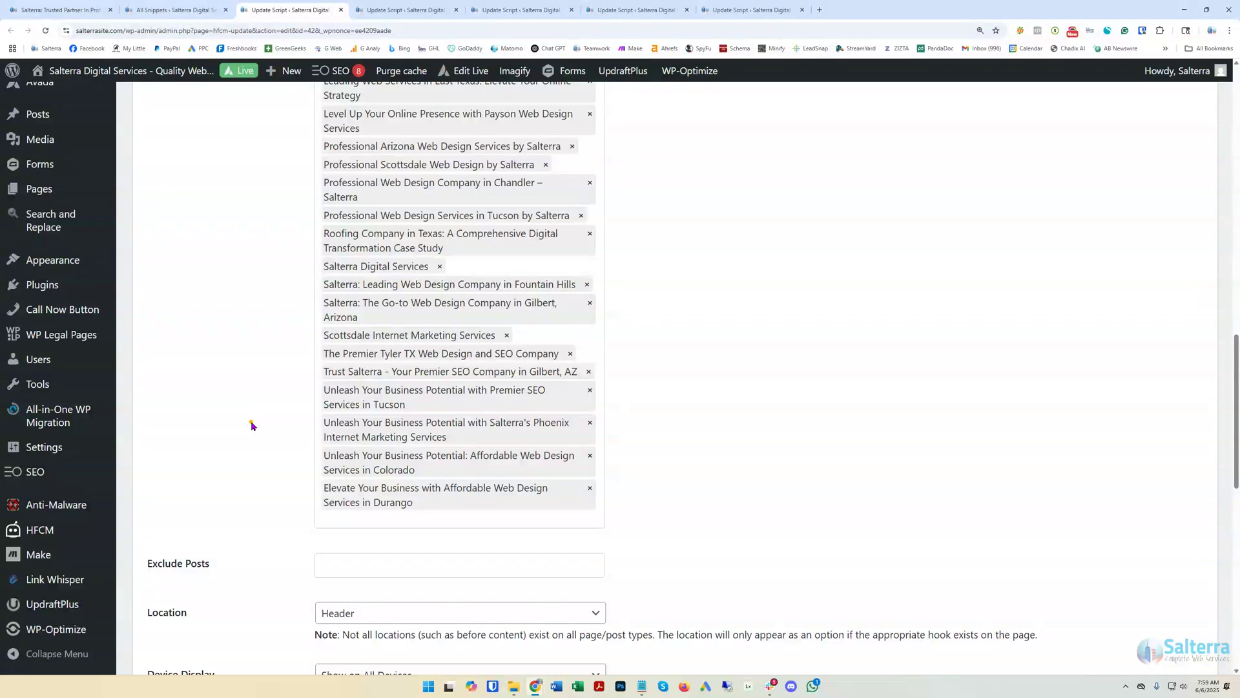
scroll(251, 425, "down", 4)
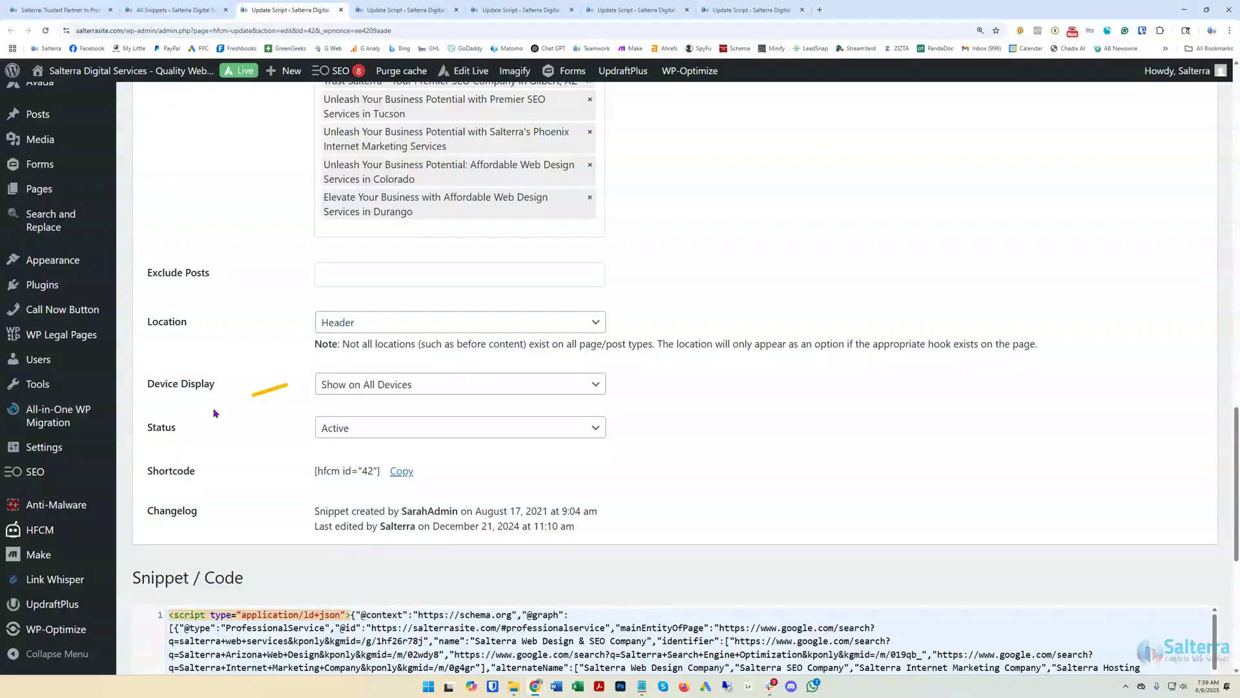
scroll(255, 403, "down", 1)
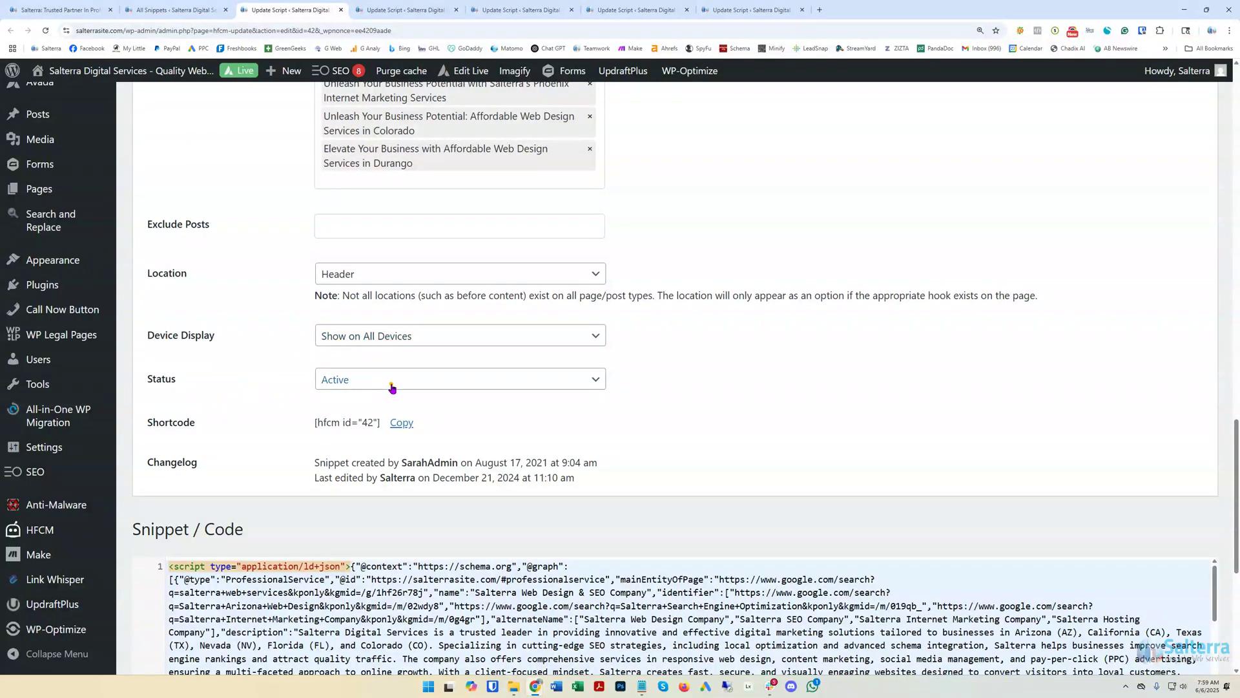
scroll(217, 424, "down", 3)
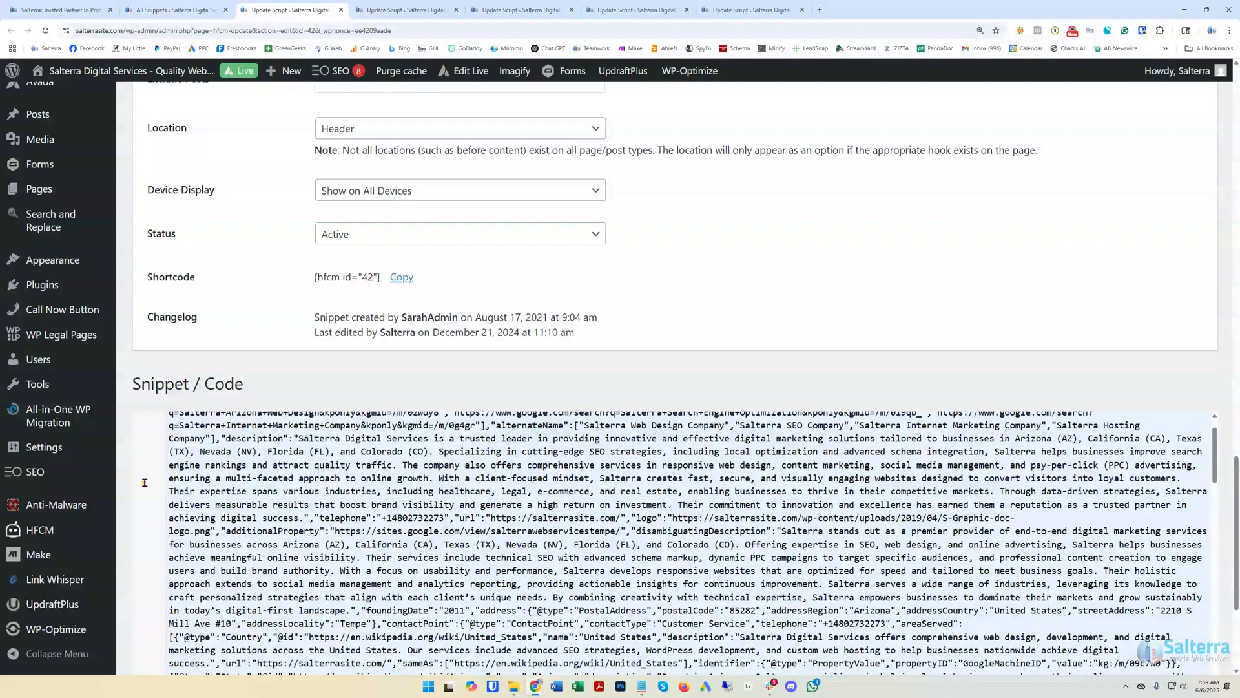
scroll(149, 481, "down", 4)
scroll(710, 374, "down", 4)
scroll(672, 405, "up", 3)
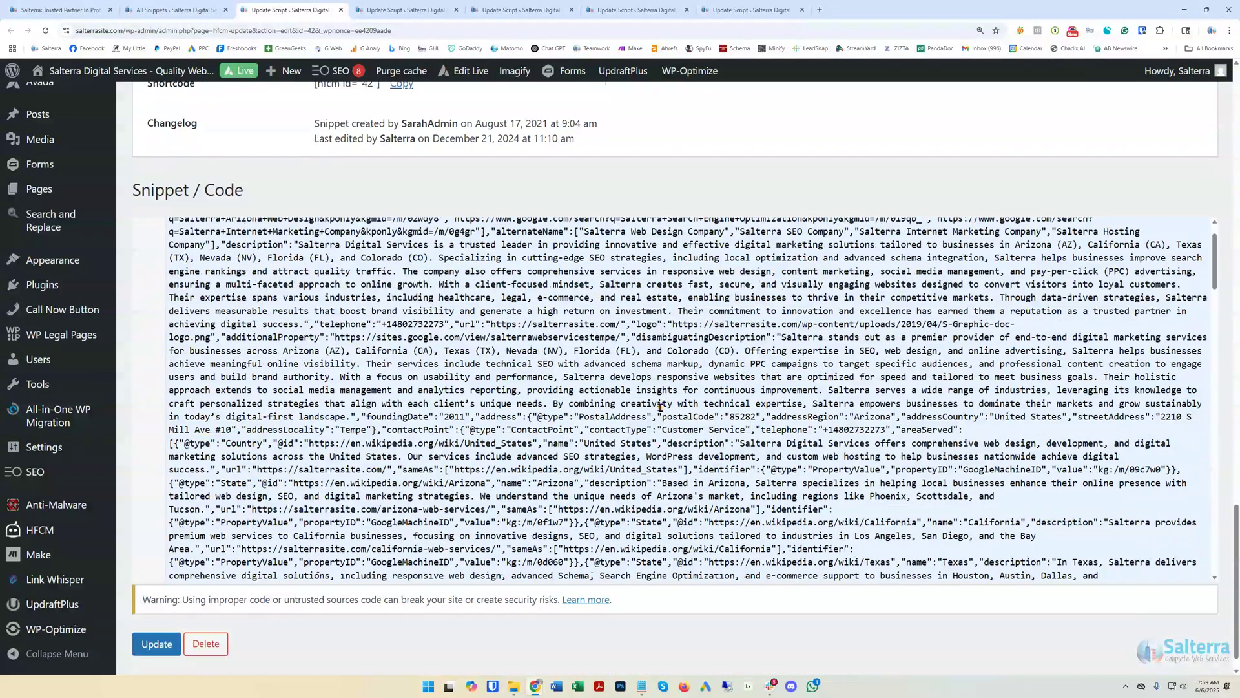
scroll(660, 407, "up", 1)
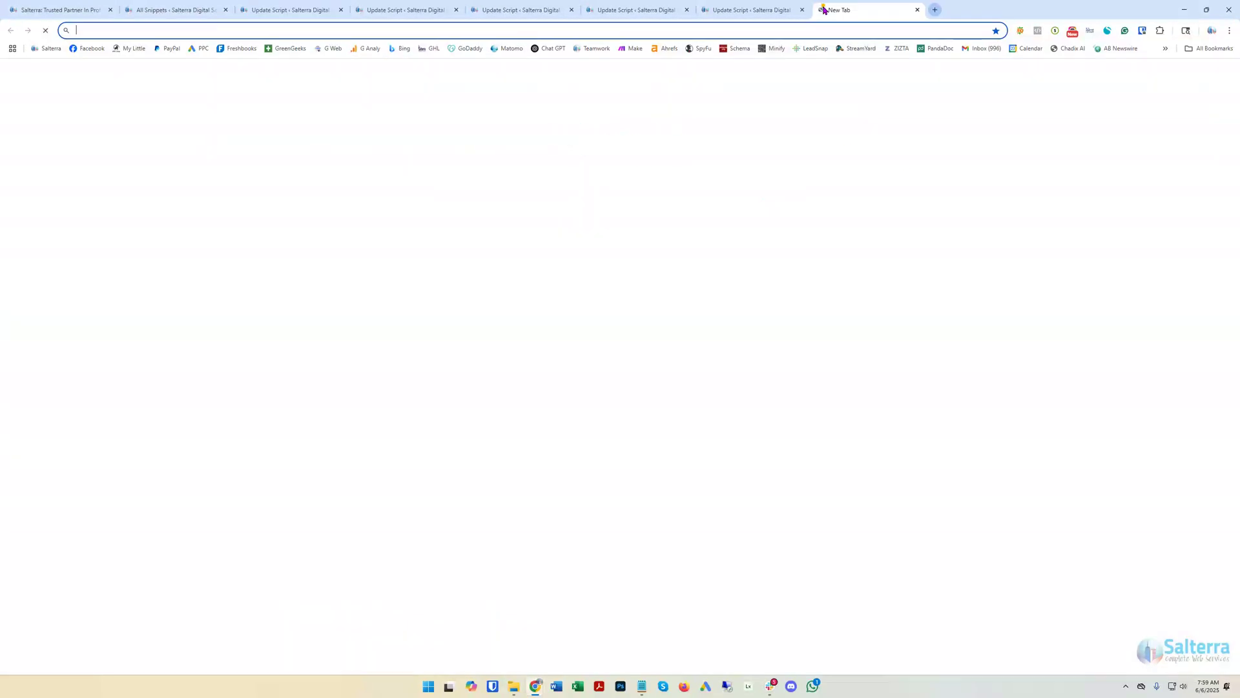
- Load minifier.org in a new tab via 'min', then return to the 342-snippet list
left_click(819, 9)
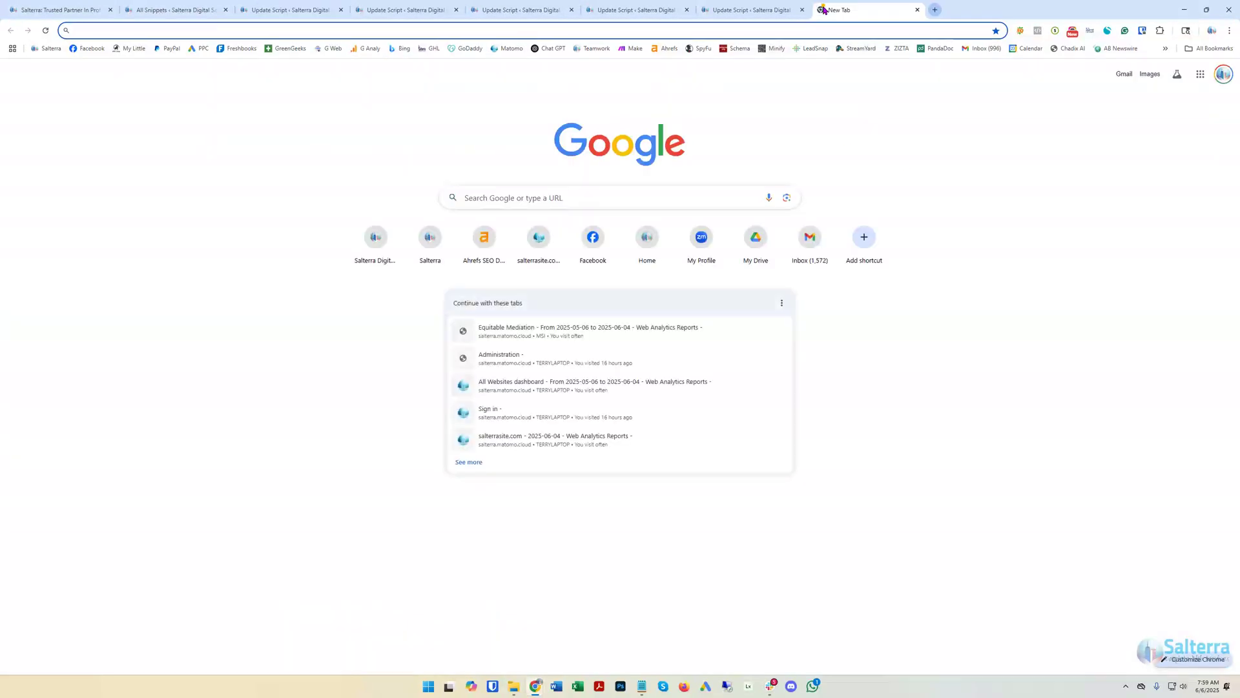
type("min")
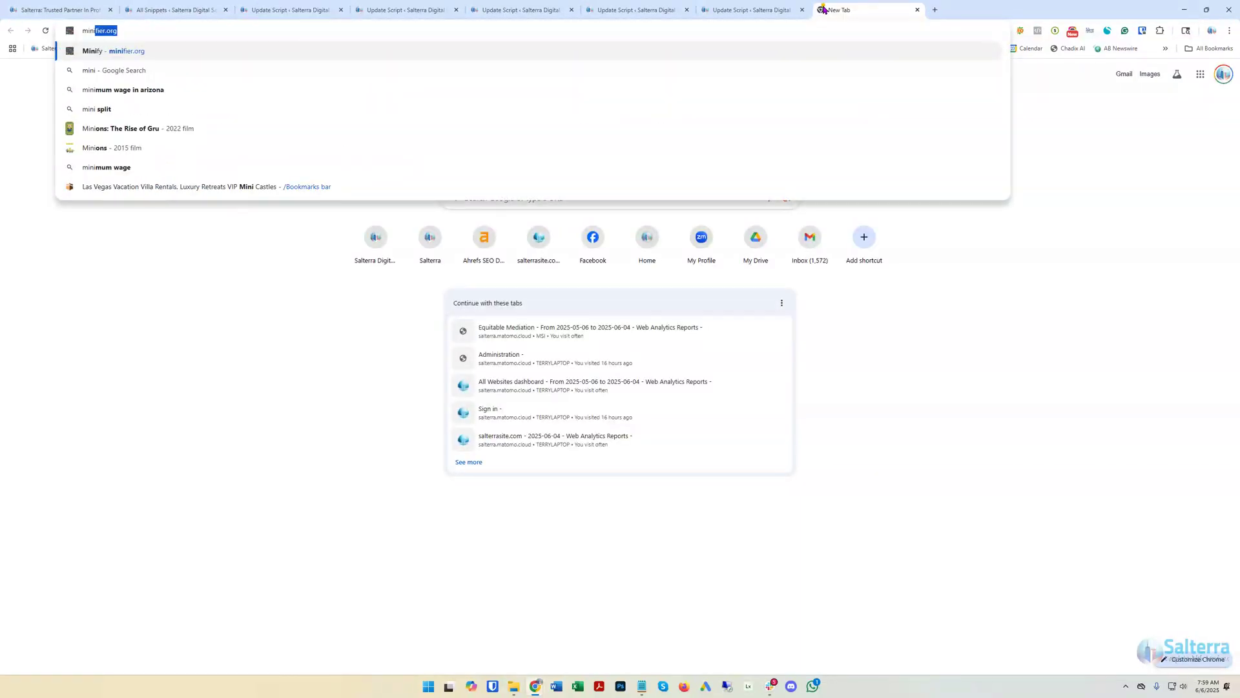
key("Return")
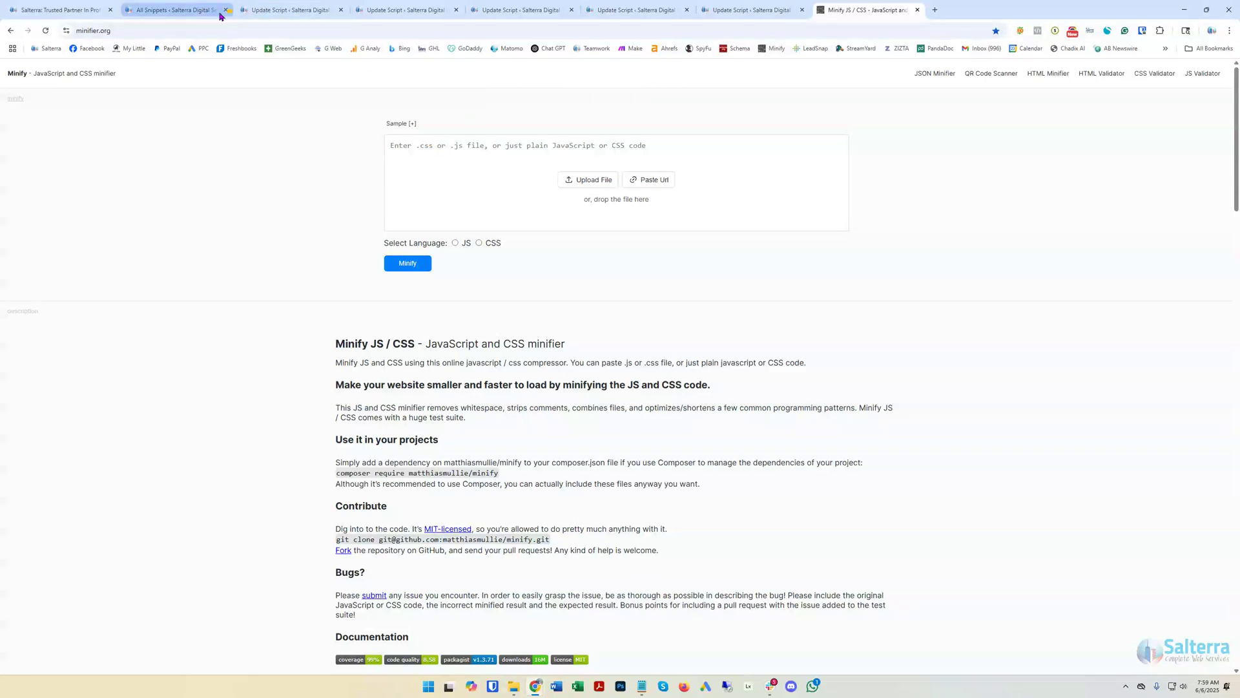
left_click(197, 15)
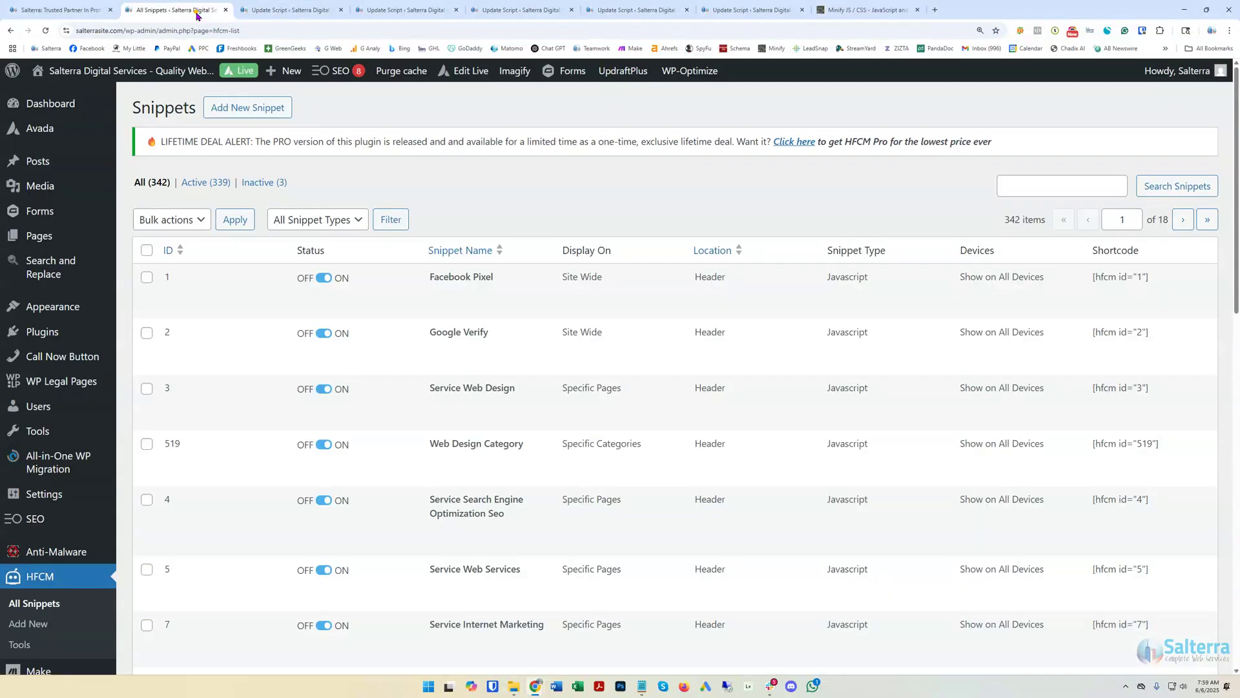
- Review snippet 42's full application/ld+json schema script, scrolling to its end and back
left_click(326, 12)
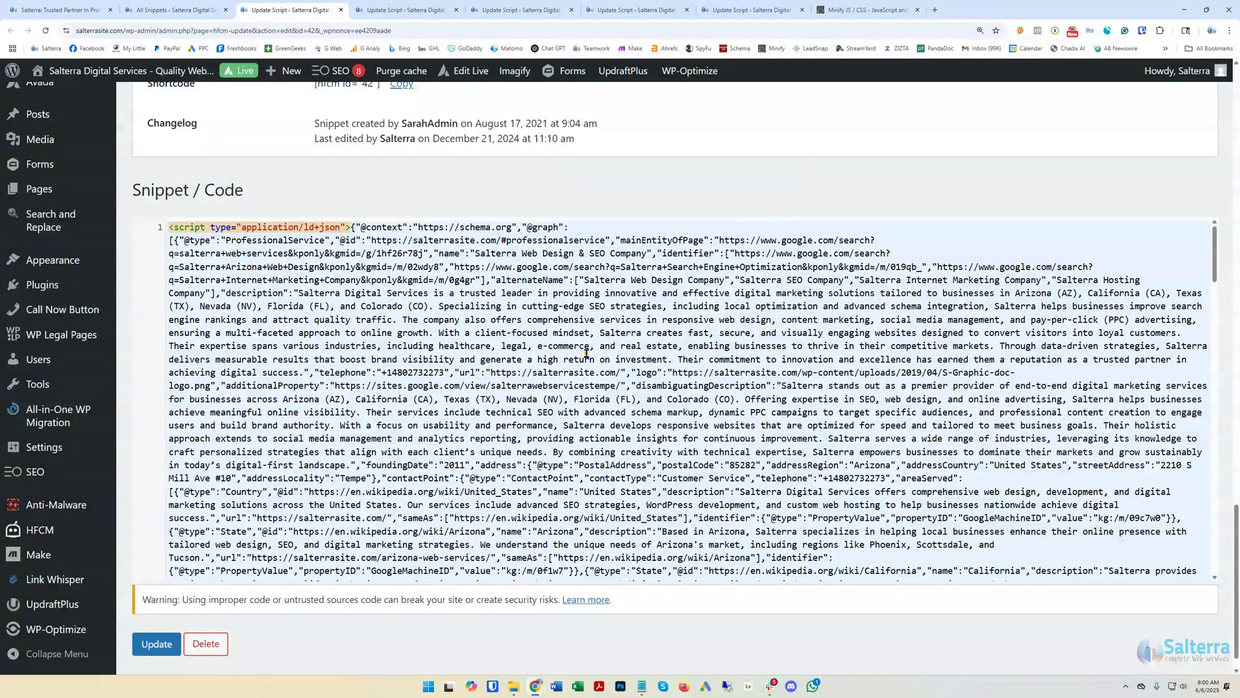
scroll(585, 348, "down", 3)
scroll(585, 349, "down", 4)
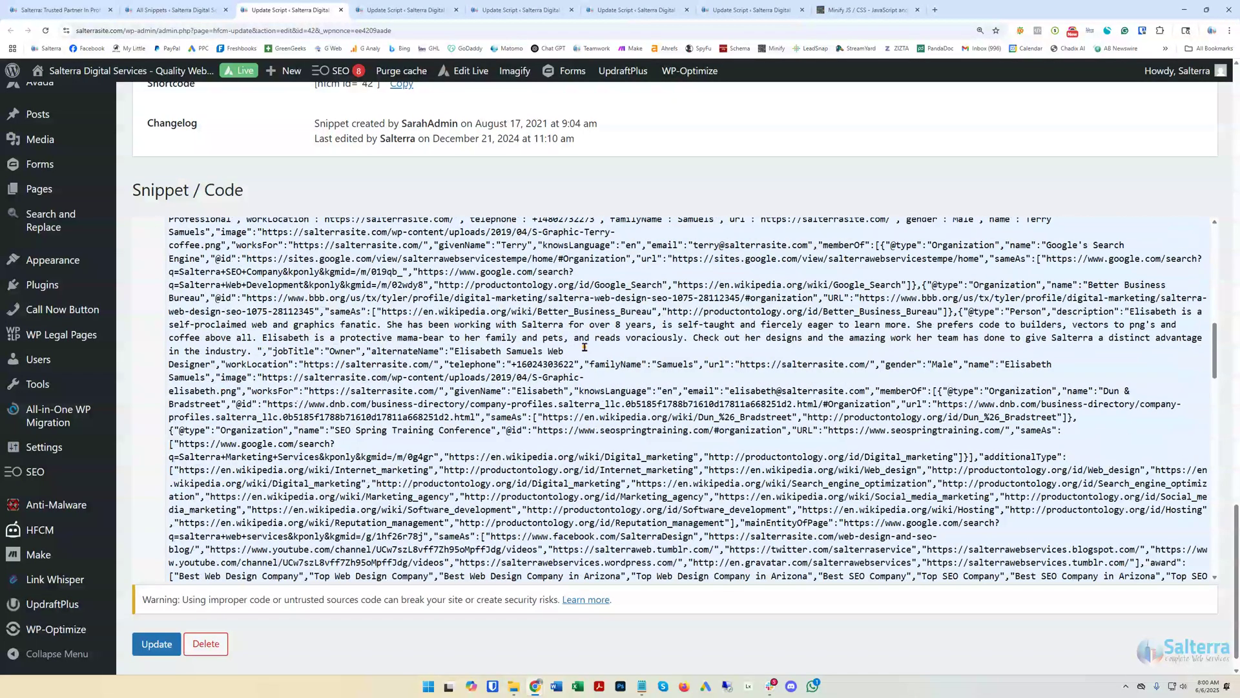
scroll(584, 347, "down", 15)
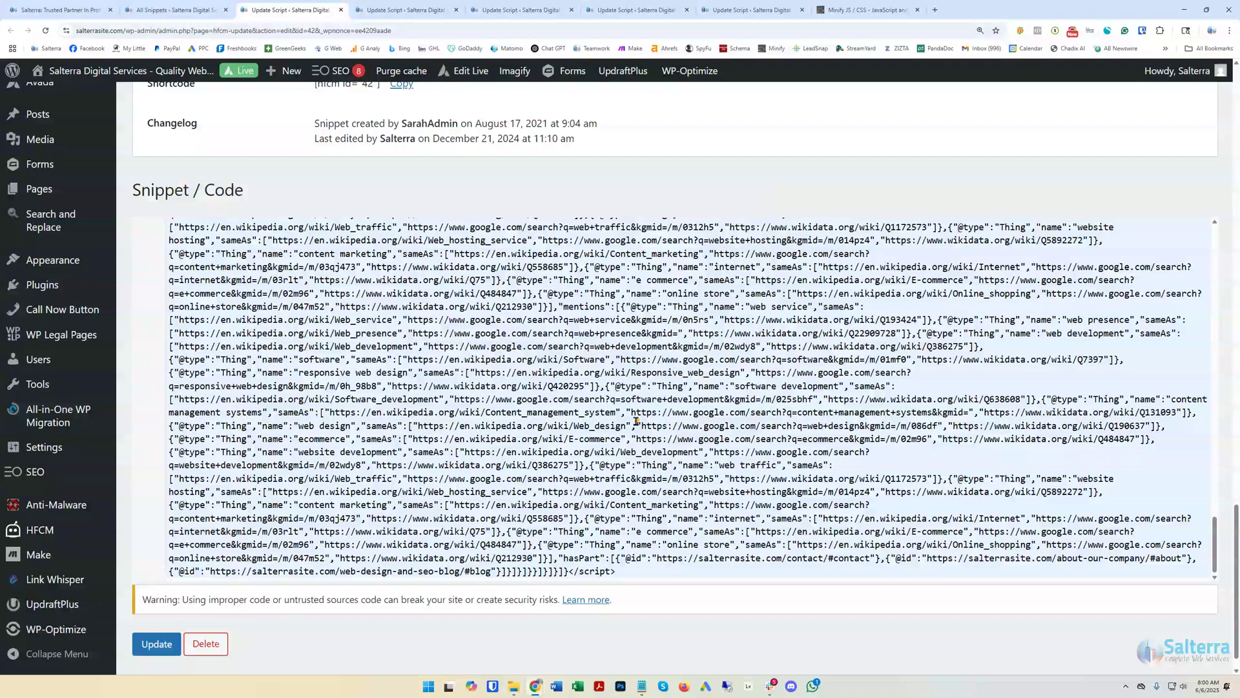
scroll(626, 416, "up", 4)
scroll(626, 416, "up", 10)
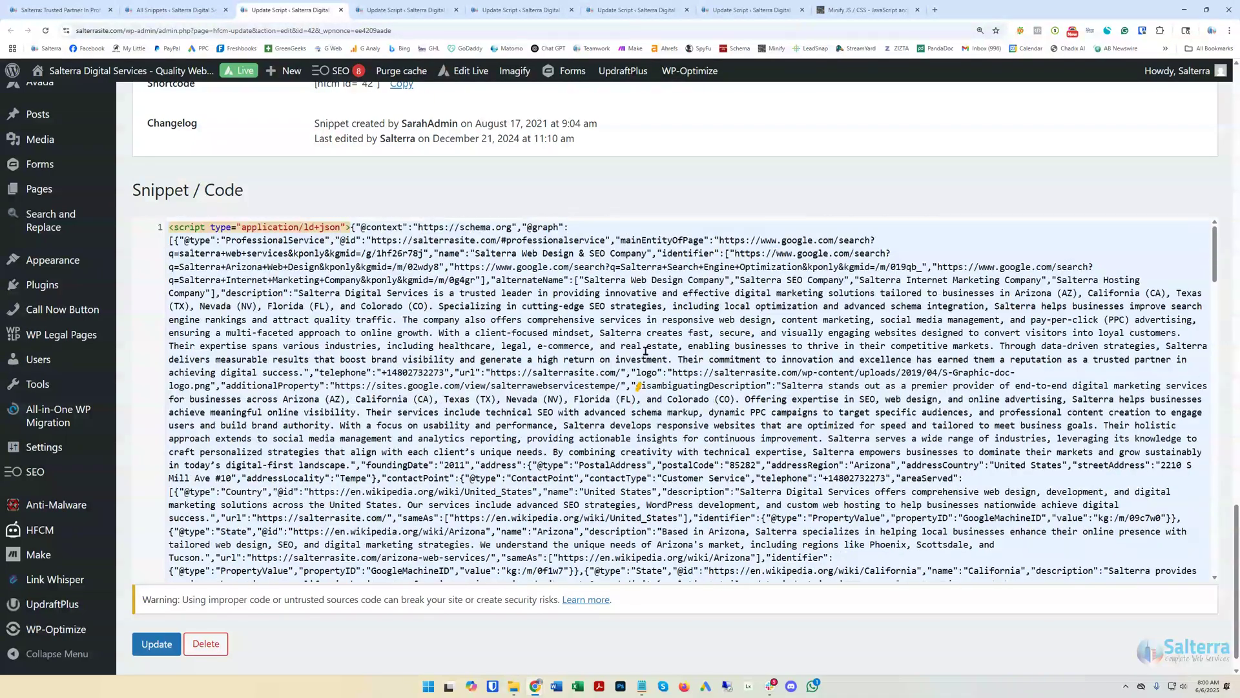
left_click(392, 8)
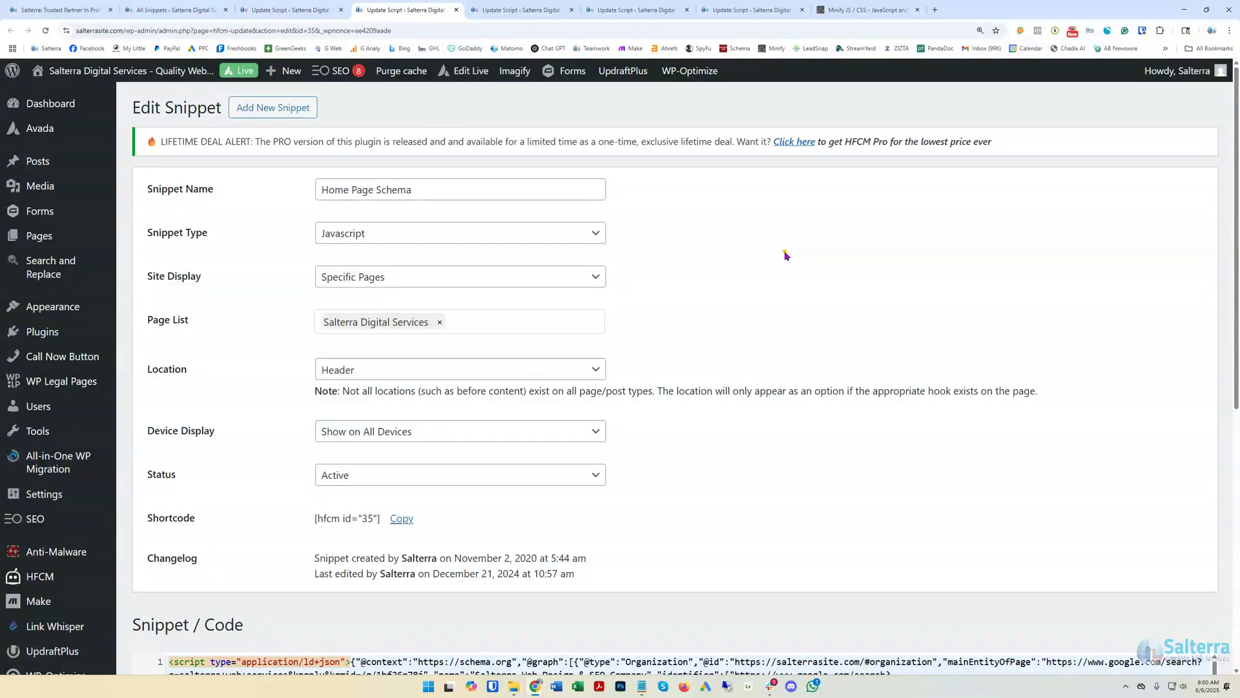
scroll(785, 259, "down", 3)
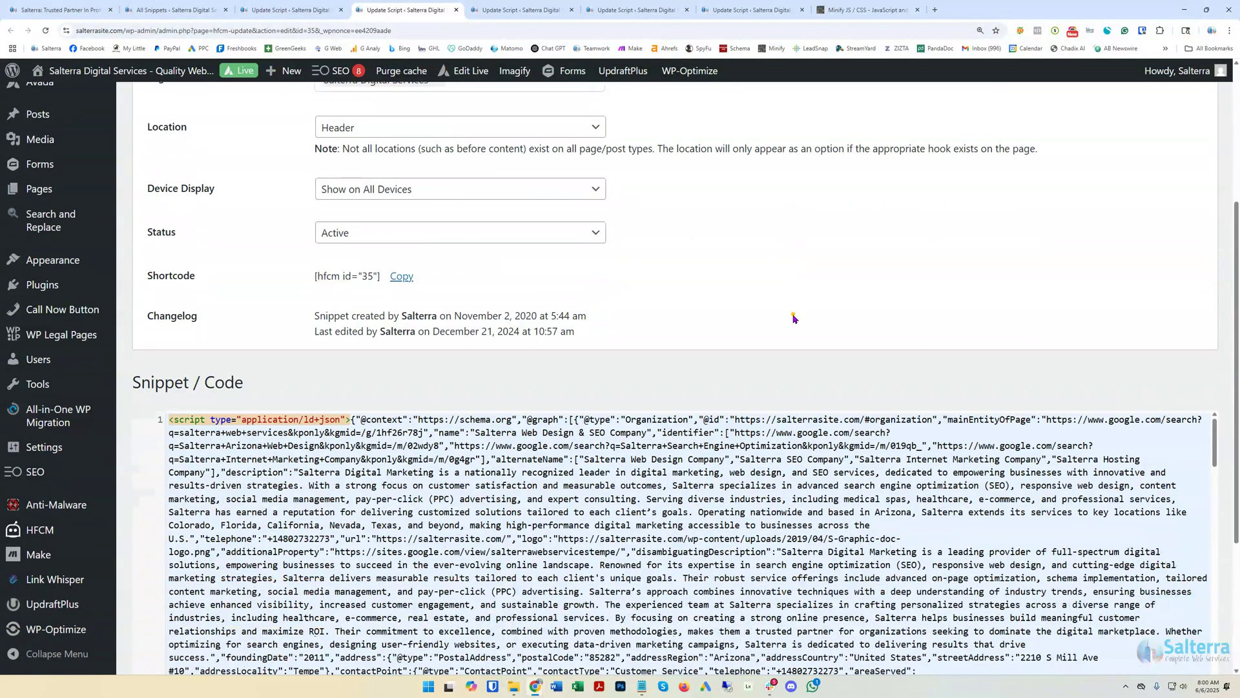
scroll(764, 492, "down", 3)
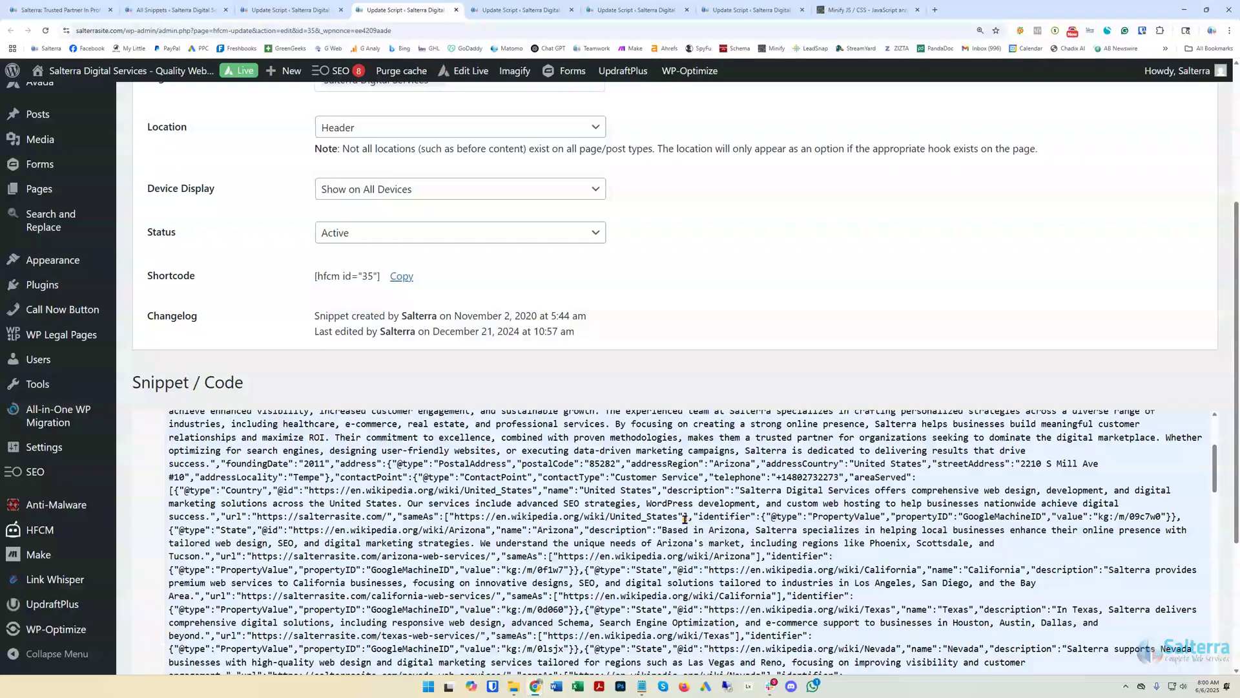
scroll(684, 518, "down", 3)
scroll(637, 547, "down", 3)
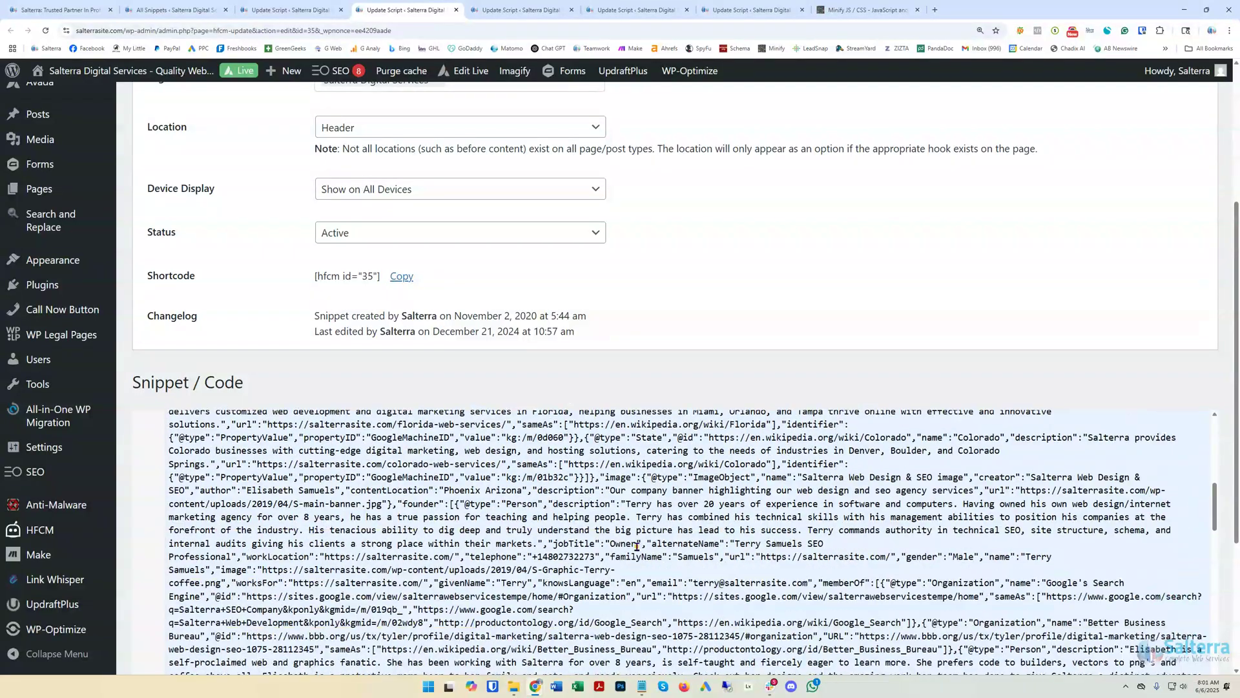
scroll(636, 547, "down", 5)
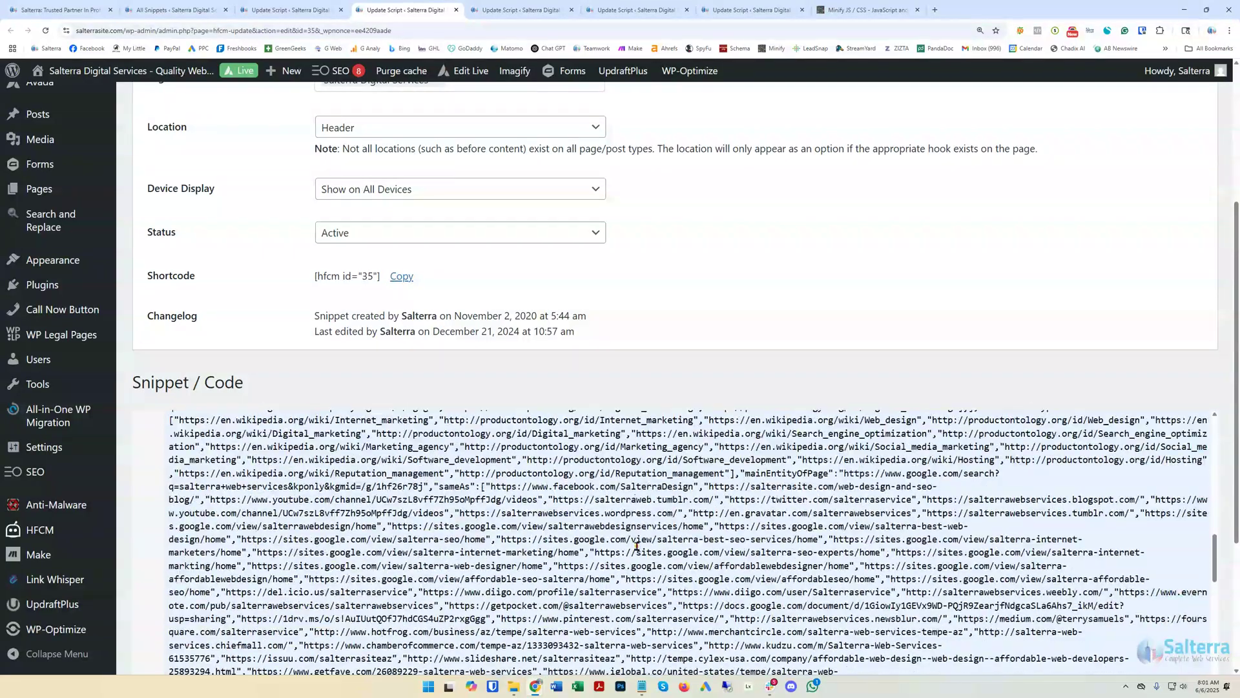
scroll(636, 547, "down", 10)
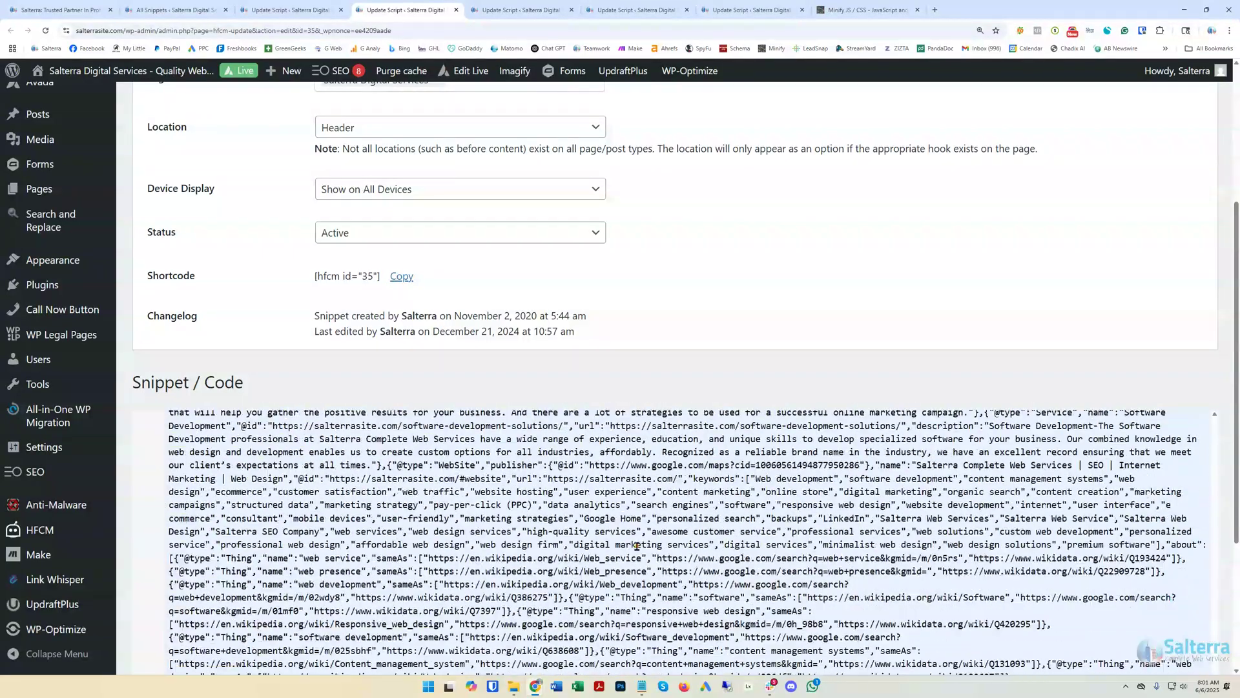
scroll(636, 547, "down", 3)
scroll(744, 544, "down", 3)
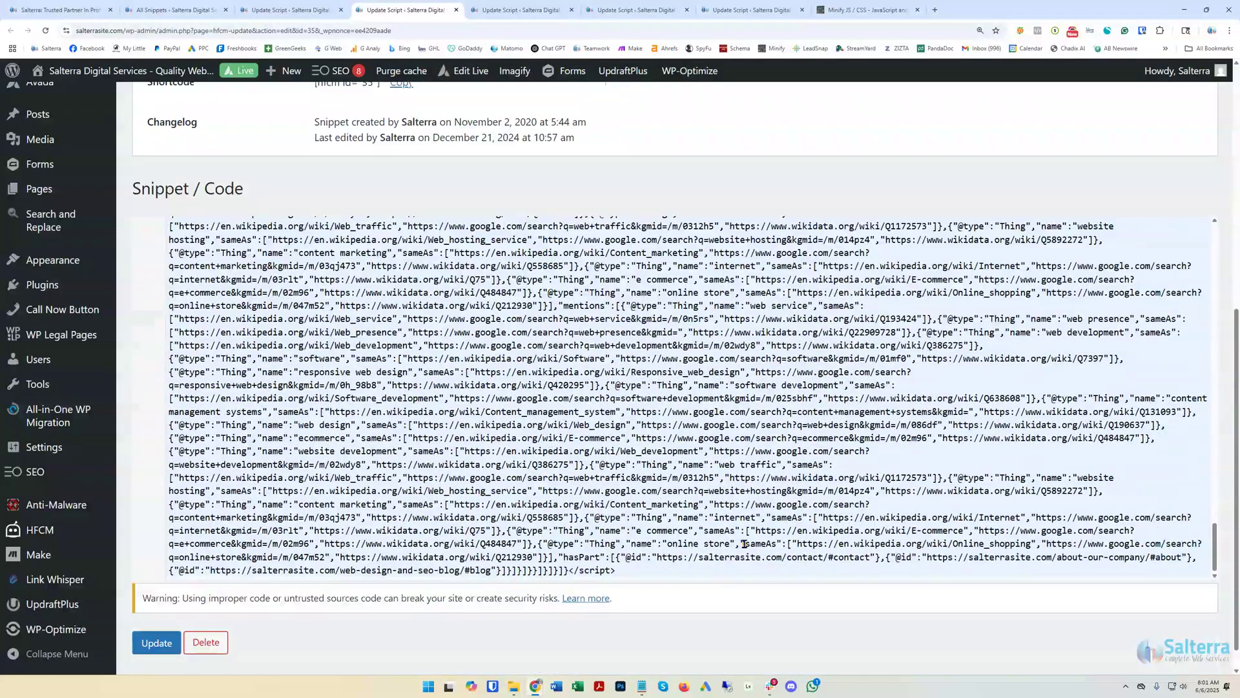
scroll(744, 544, "down", 1)
scroll(743, 543, "up", 10)
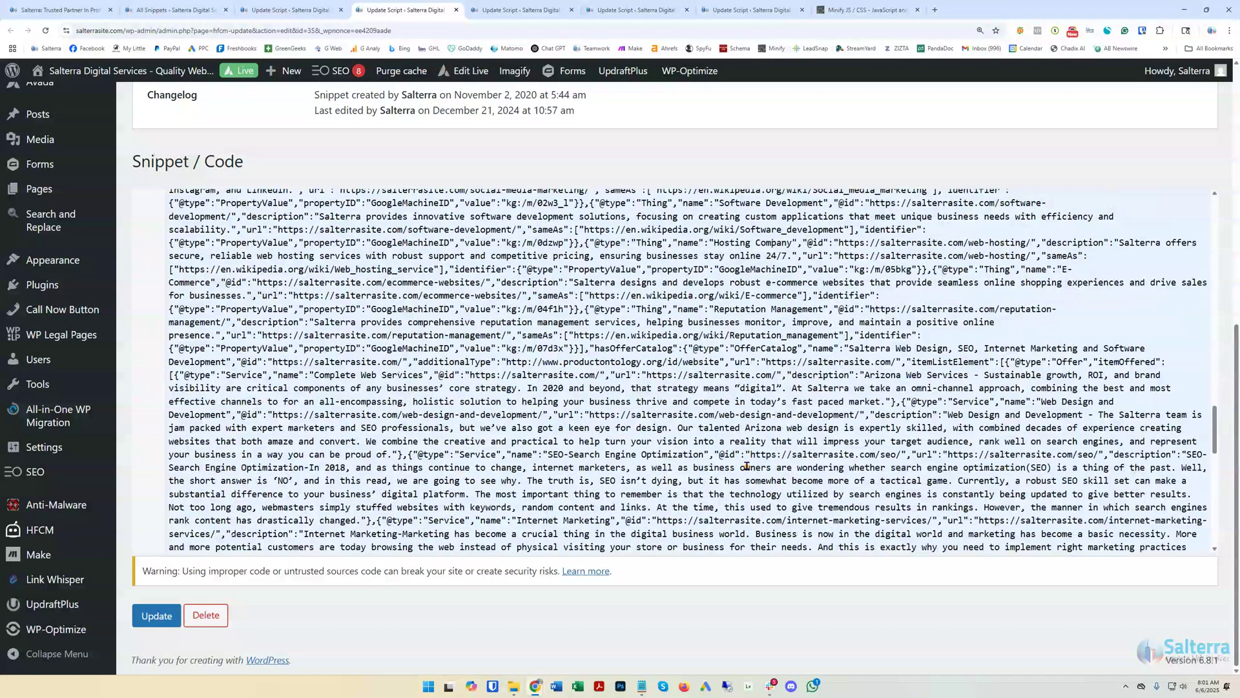
scroll(747, 466, "up", 15)
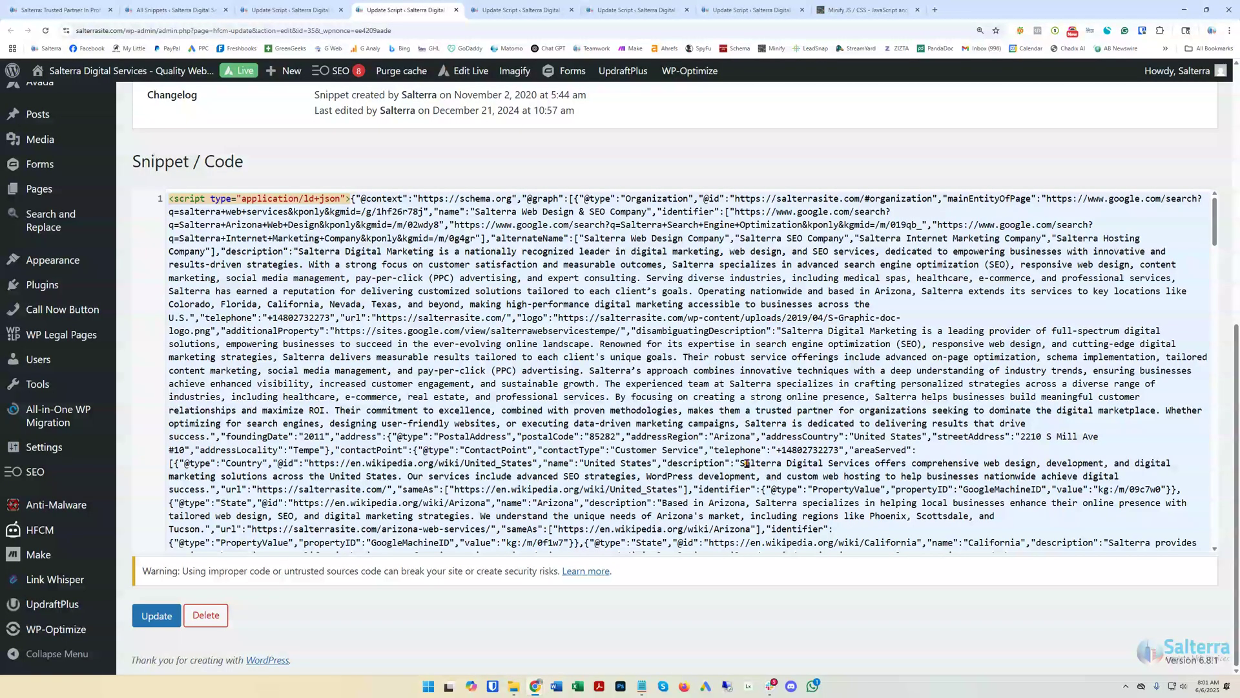
scroll(747, 463, "up", 7)
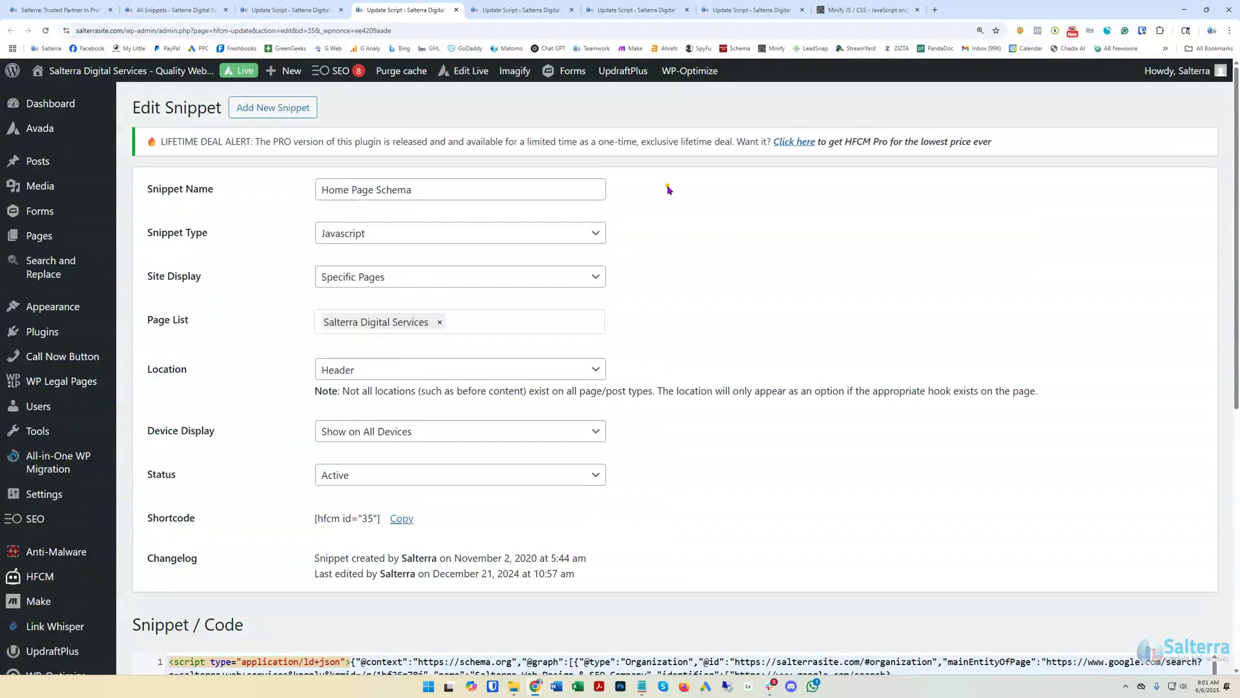
- Review the Service Web Design snippet's service schema for its five web design pages
left_click(513, 9)
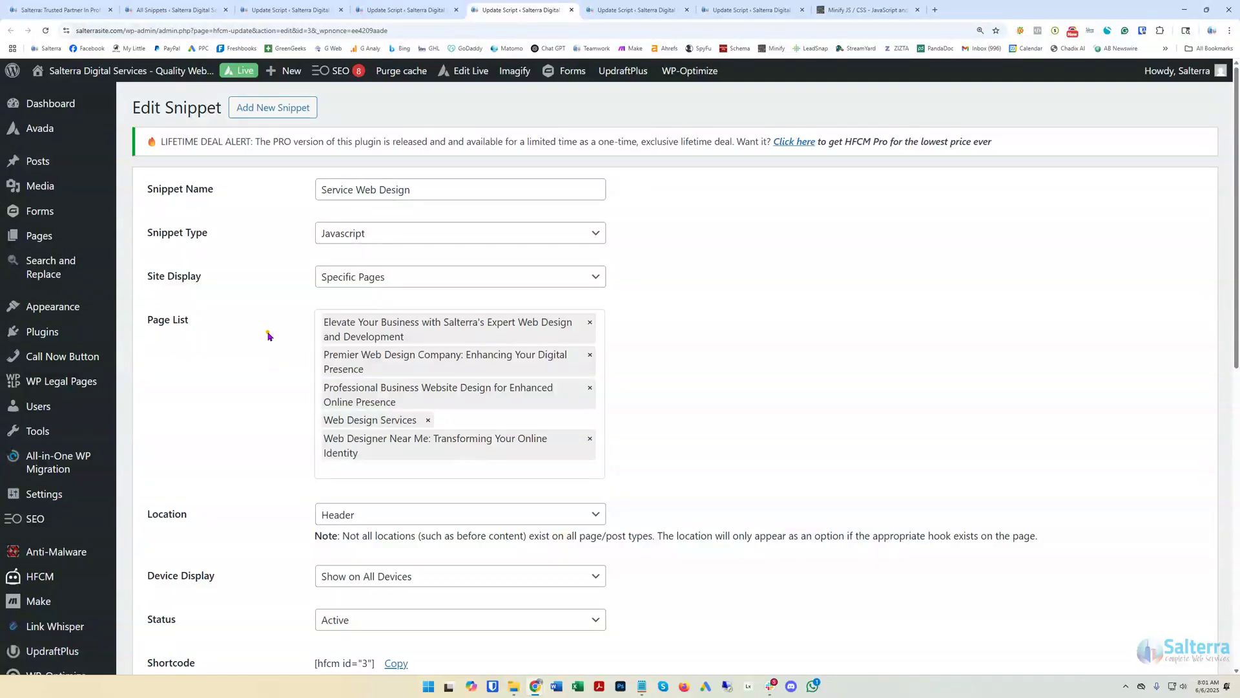
scroll(261, 339, "down", 5)
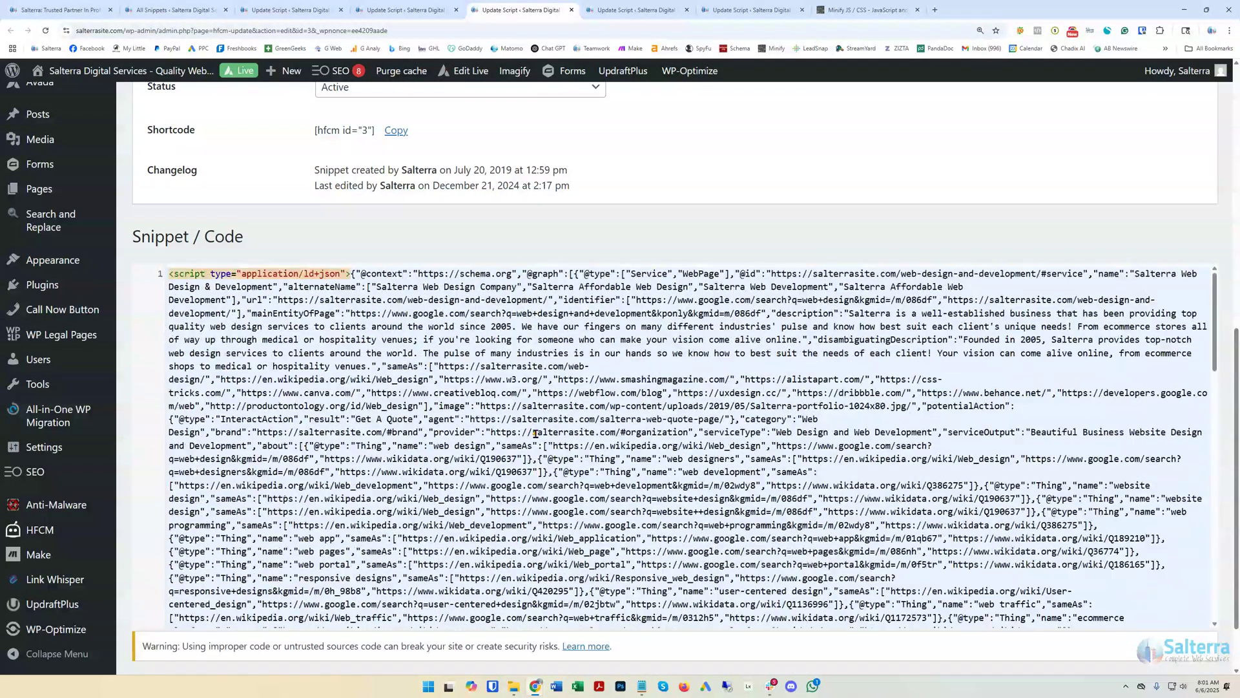
scroll(698, 241, "up", 8)
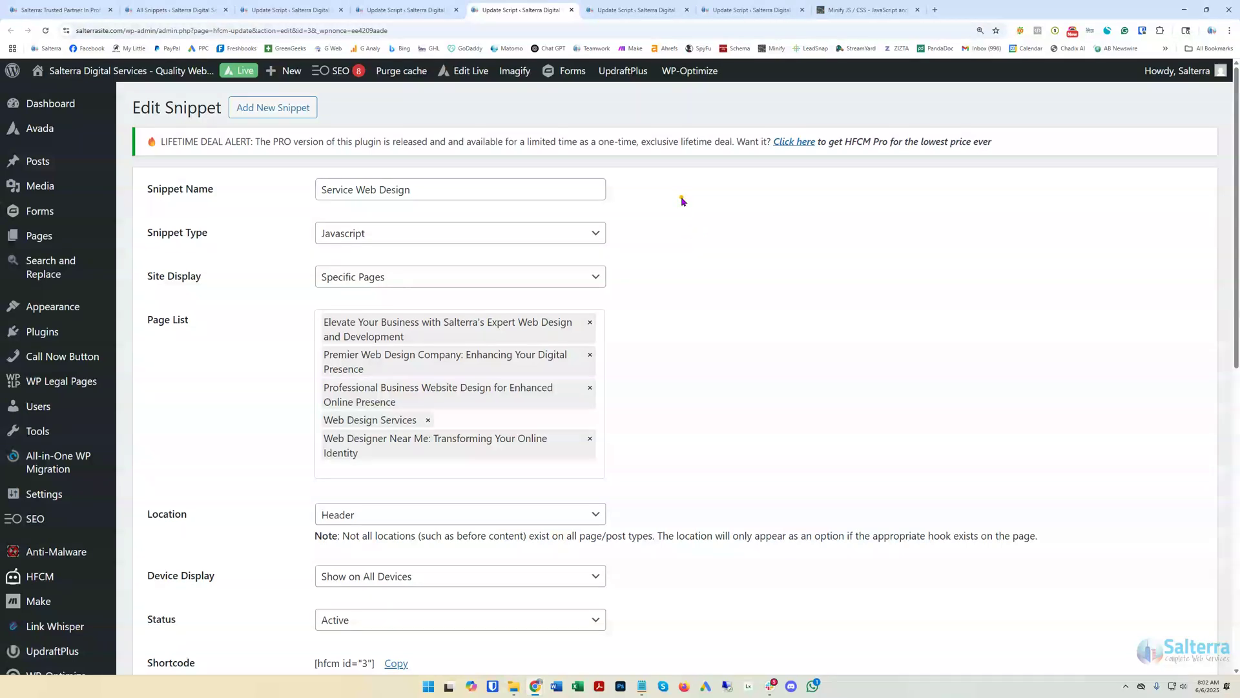
left_click(637, 5)
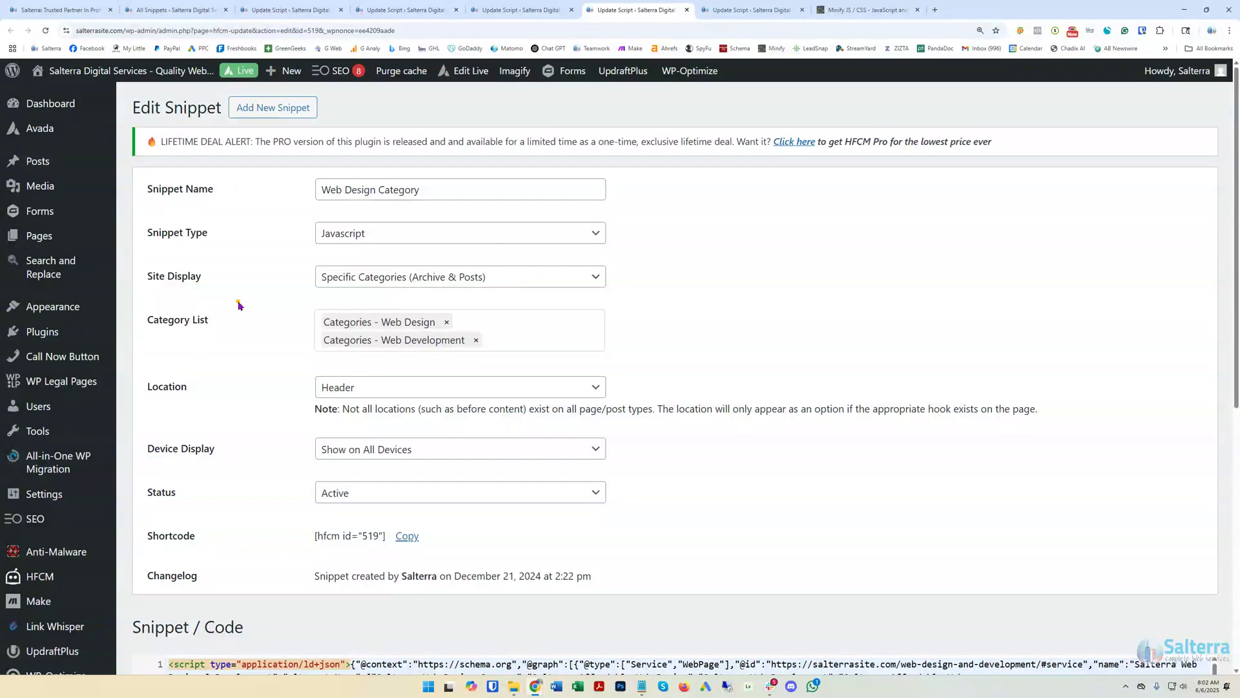
- Scroll through the Service schema covering Arizona, California, Texas and Nevada
scroll(784, 396, "down", 4)
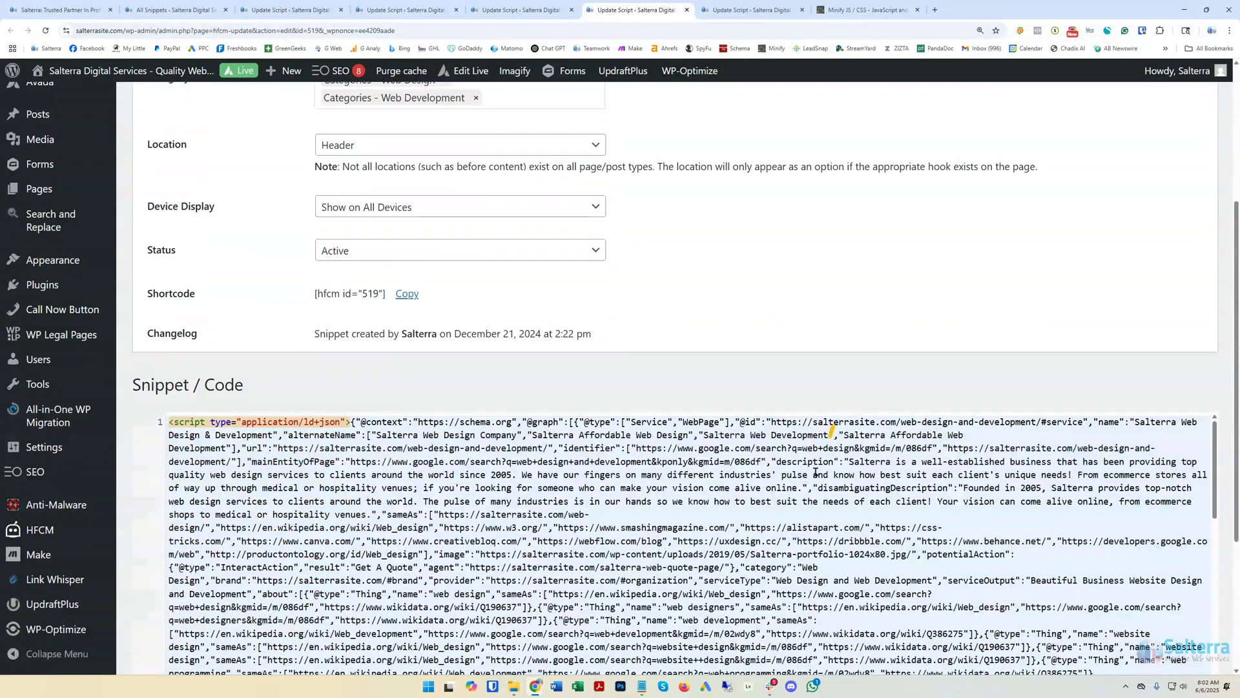
scroll(758, 511, "down", 3)
scroll(758, 511, "down", 4)
scroll(758, 511, "up", 1)
scroll(758, 511, "down", 4)
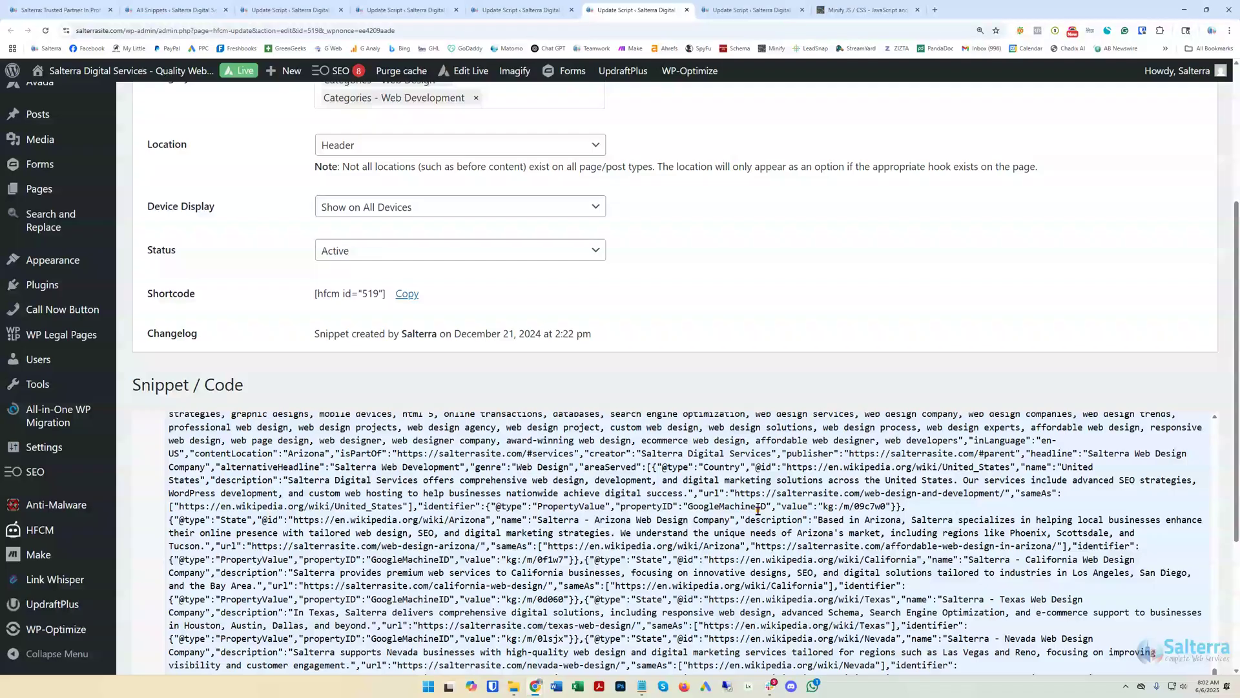
scroll(758, 511, "up", 5)
scroll(757, 510, "up", 5)
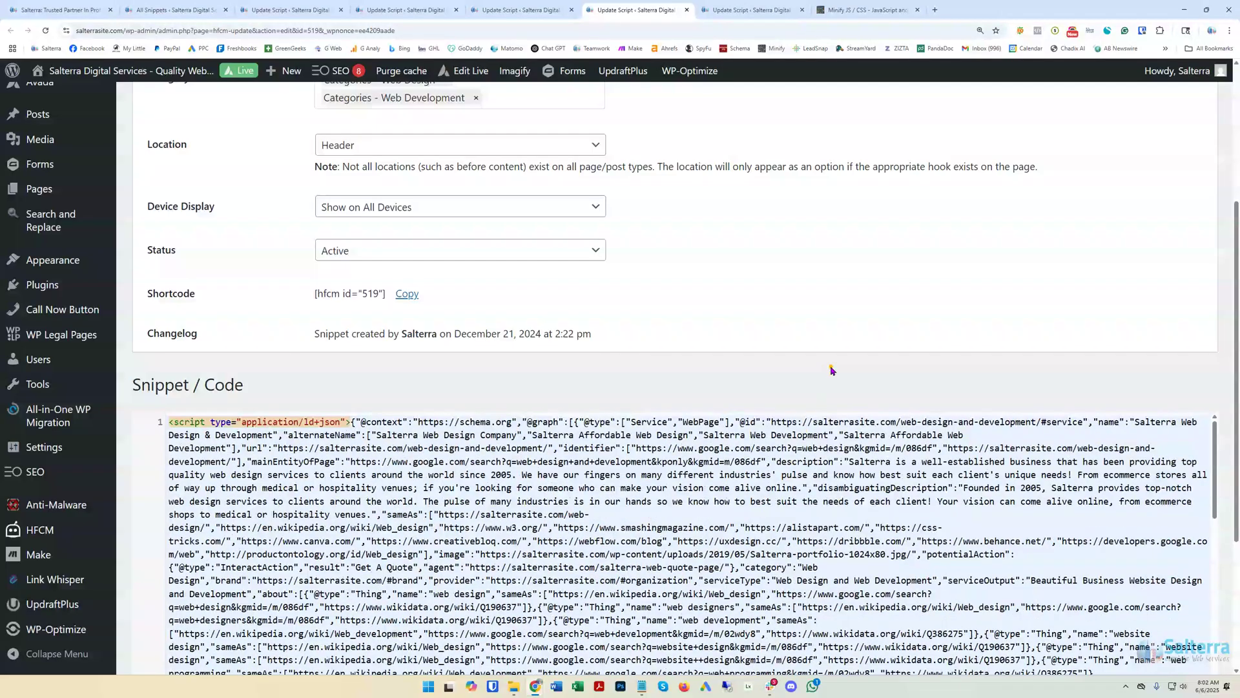
scroll(832, 370, "up", 2)
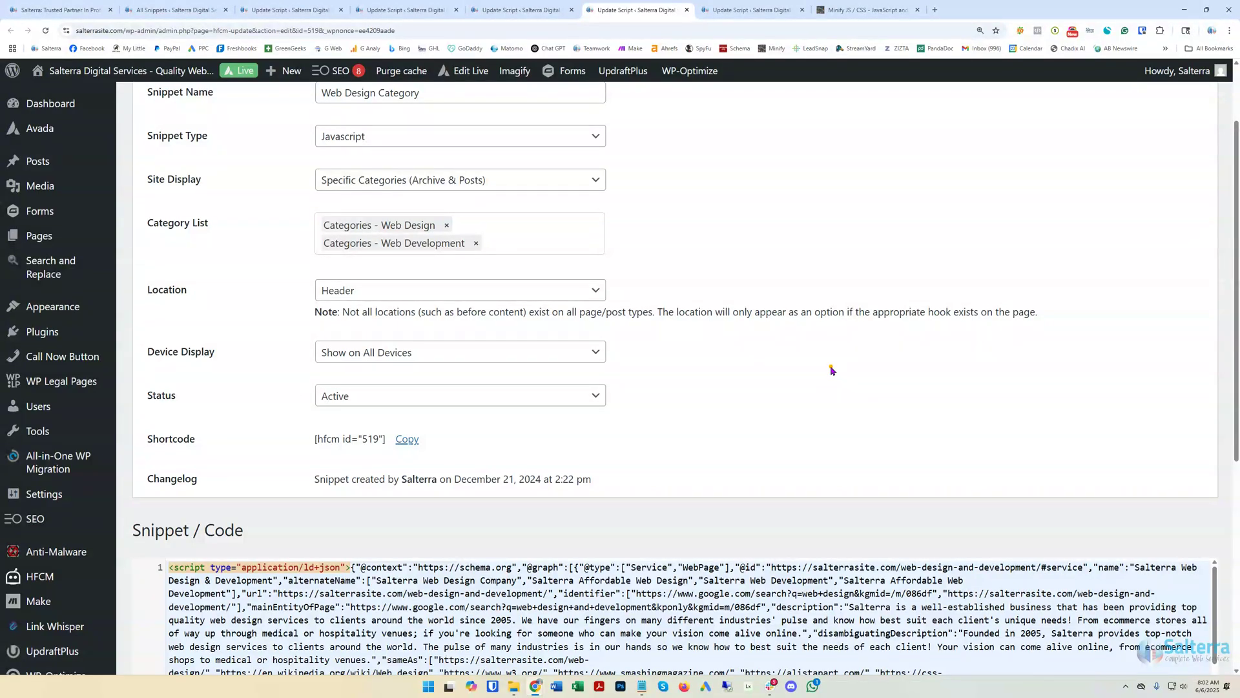
- Review snippet 43's header LocalBusiness schema limited to the Tempe web design page
left_click(723, 9)
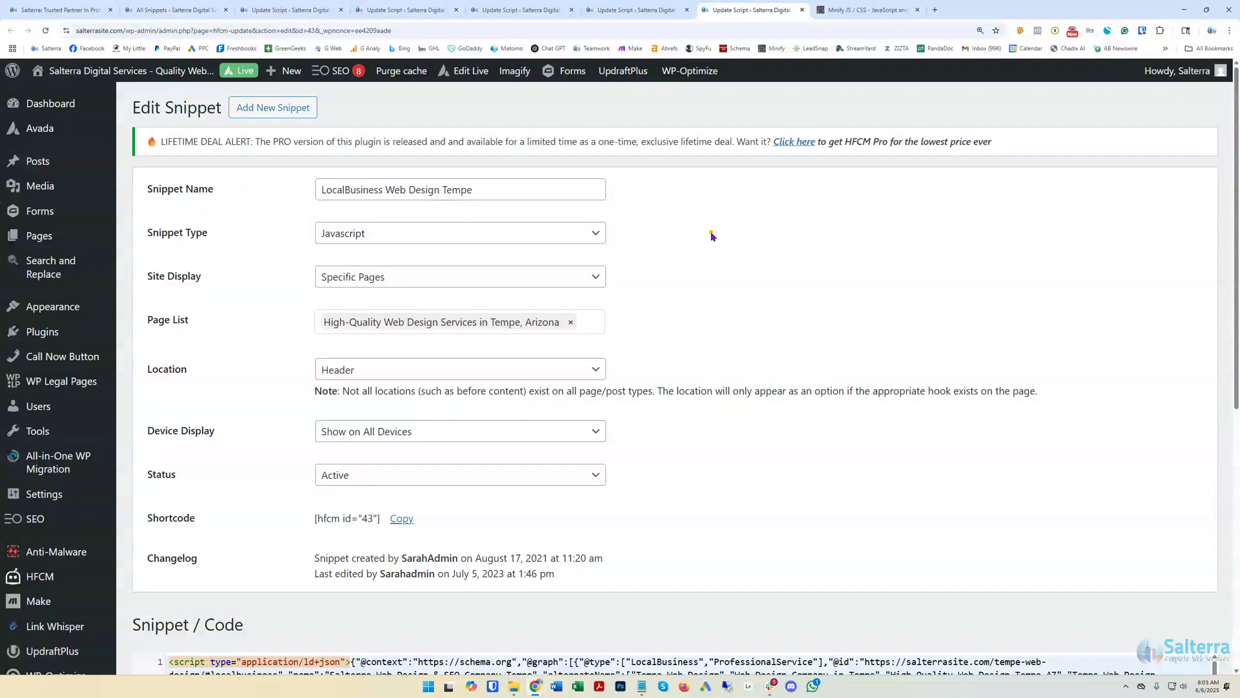
scroll(726, 284, "down", 5)
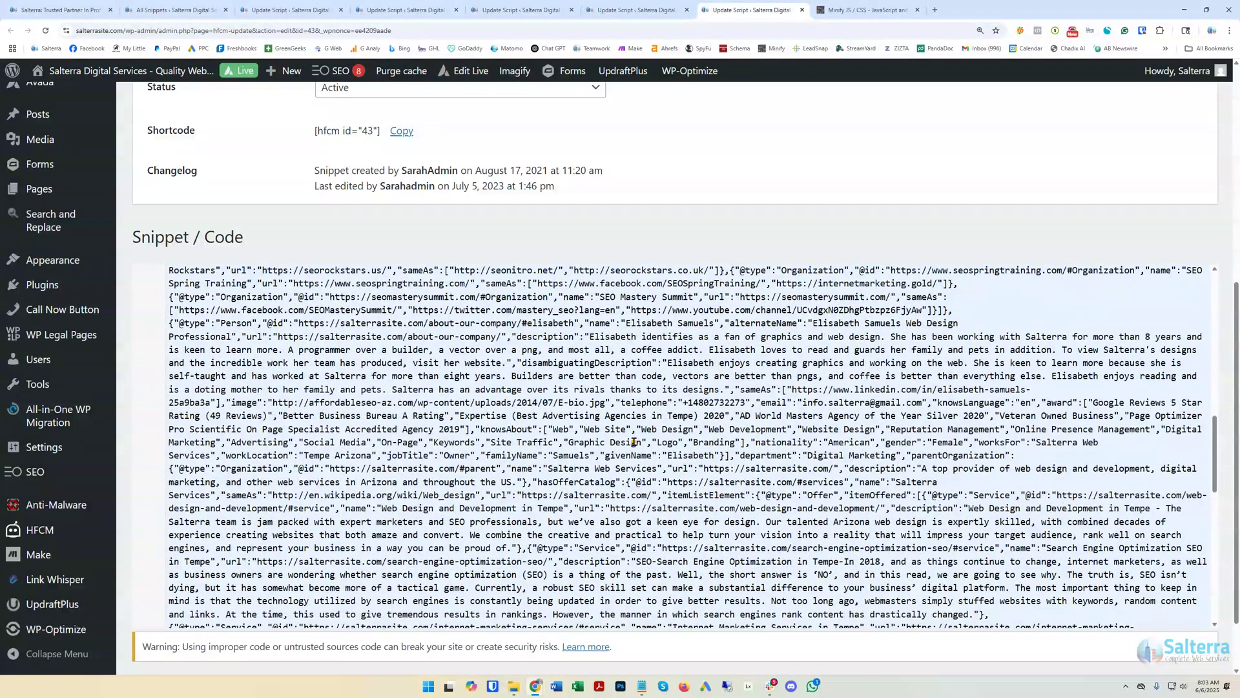
scroll(634, 442, "up", 20)
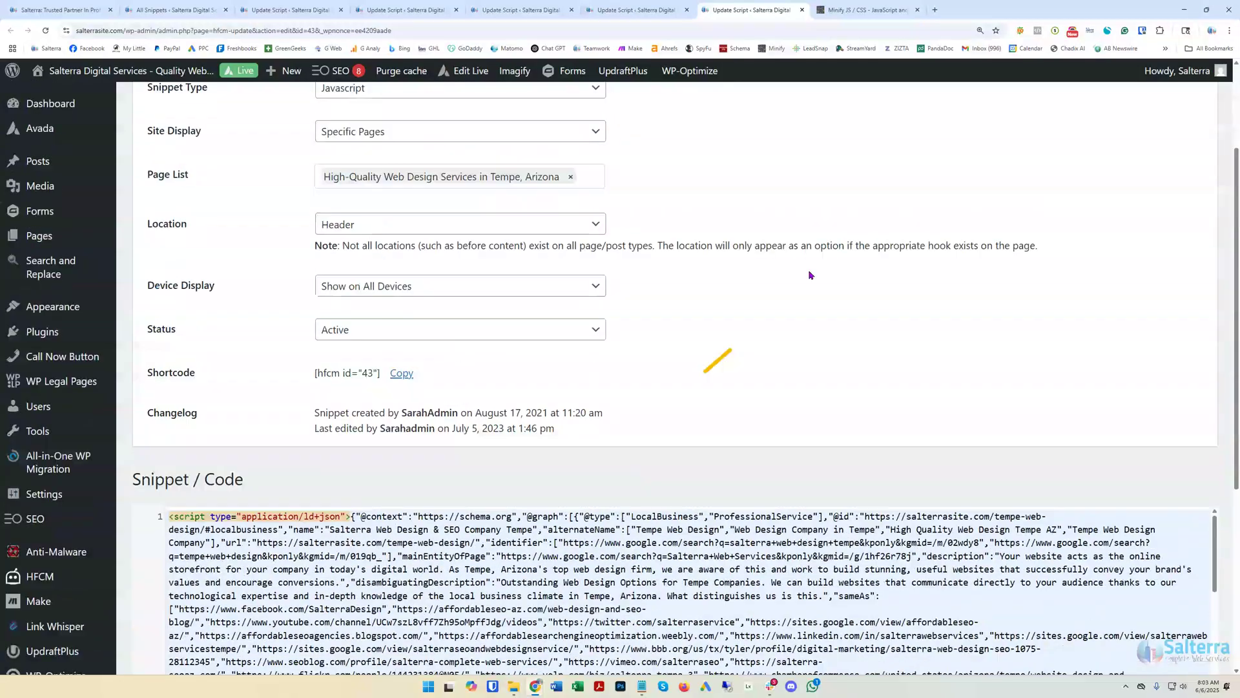
scroll(811, 275, "up", 3)
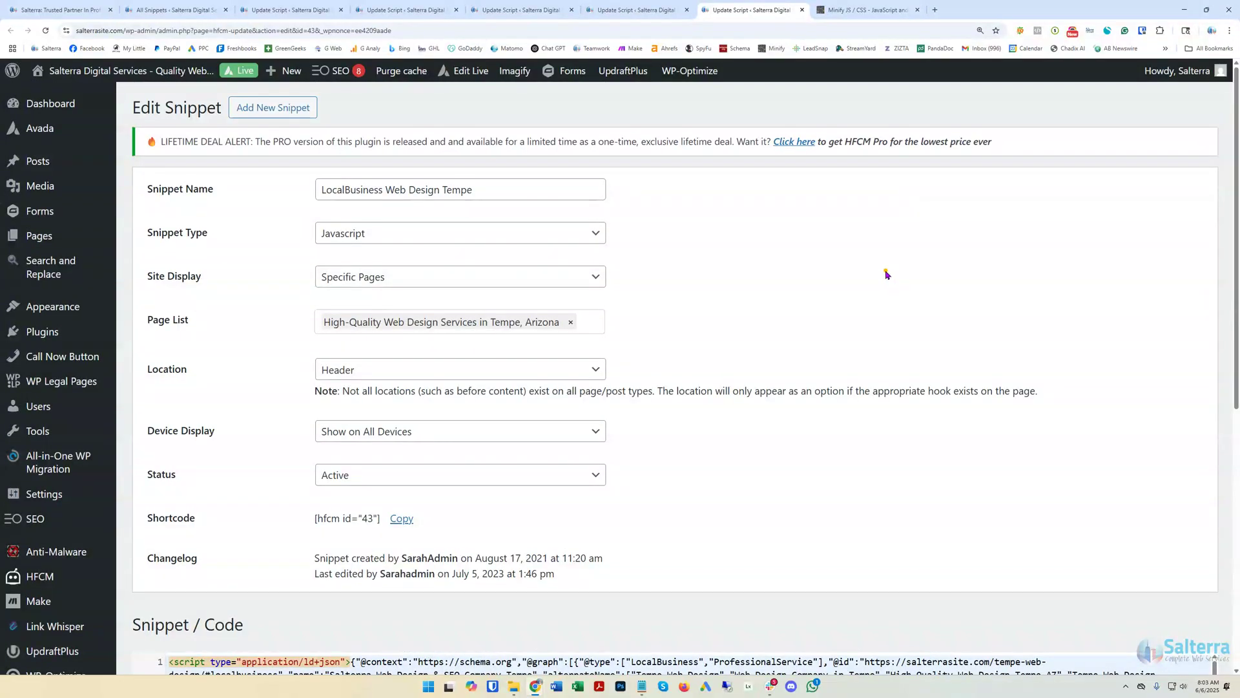
scroll(886, 274, "down", 3)
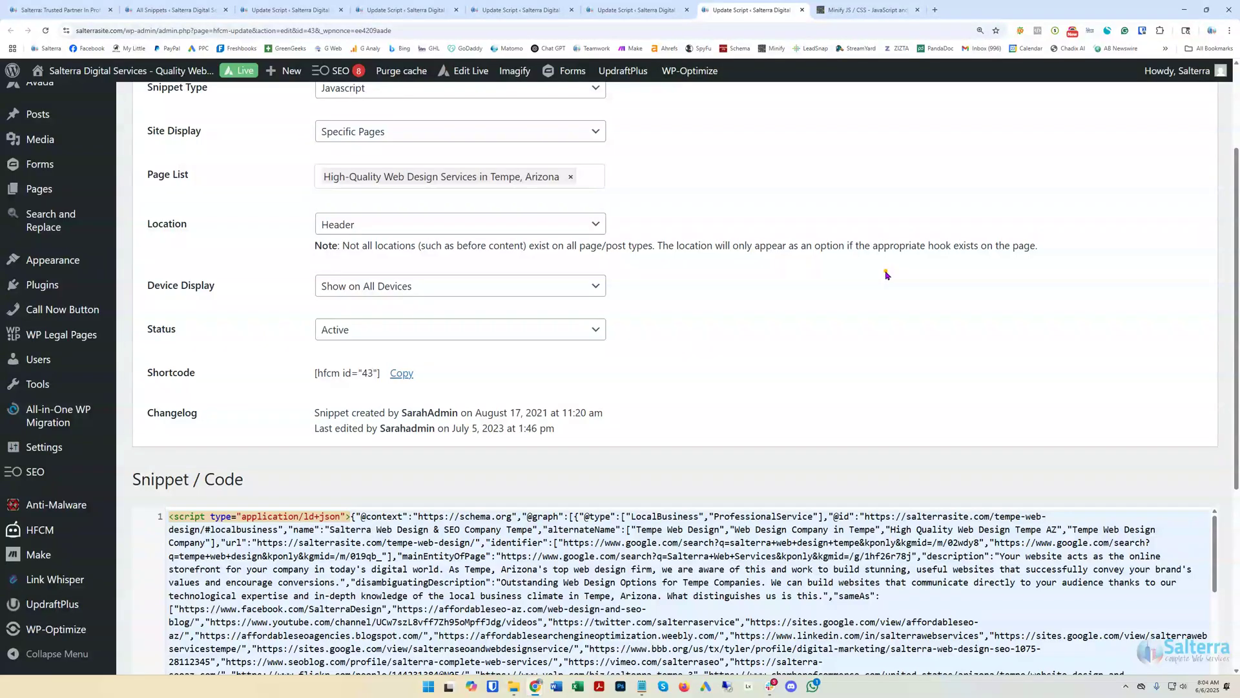
- Scroll the Edit Snippet page up and return to the list of 342 snippets
scroll(805, 360, "up", 3)
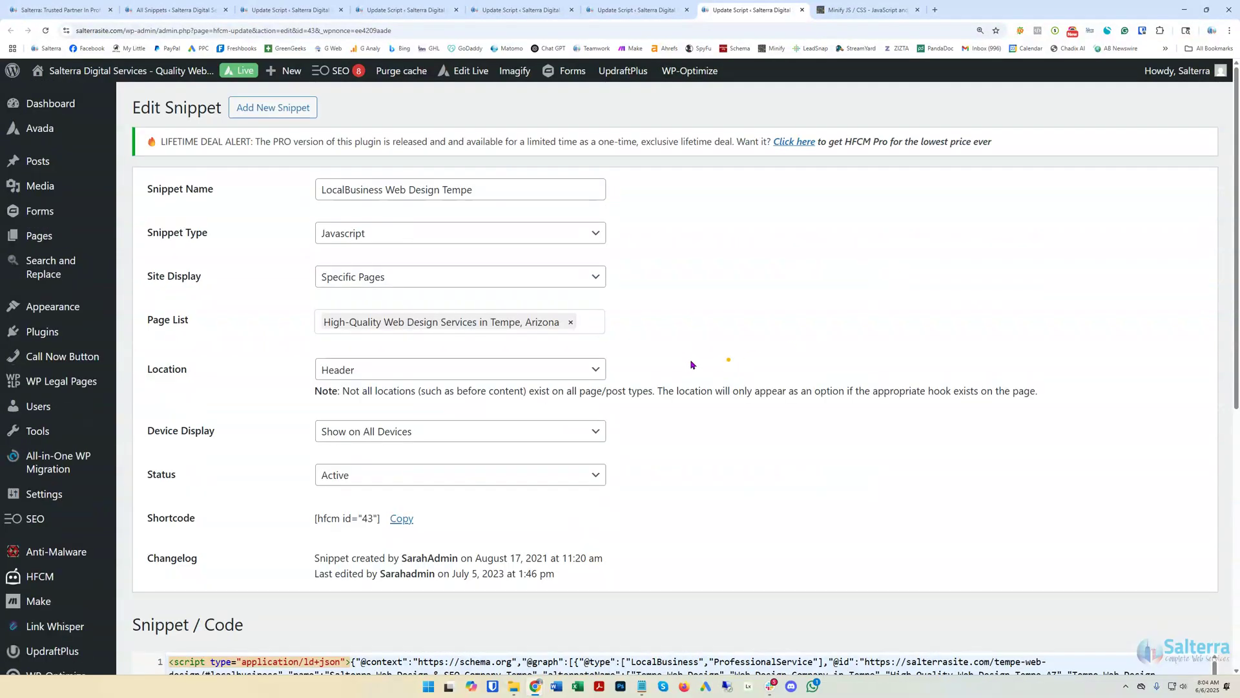
left_click(161, 9)
scroll(249, 415, "down", 6)
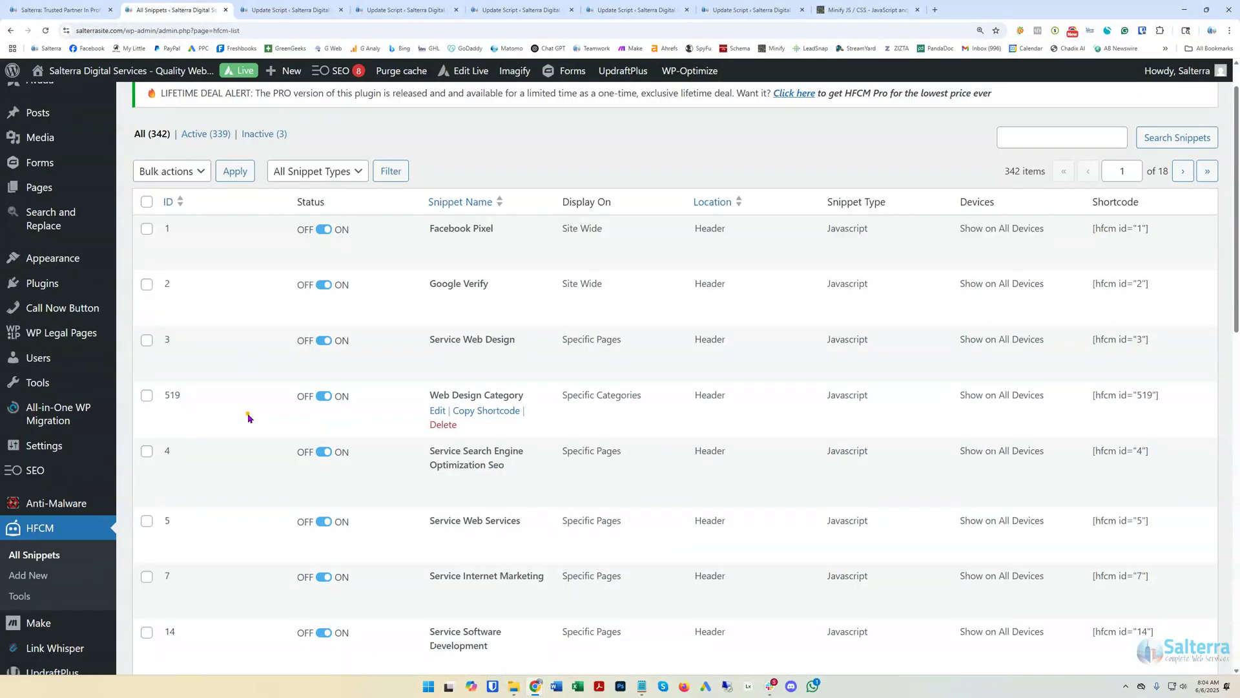
scroll(248, 416, "down", 4)
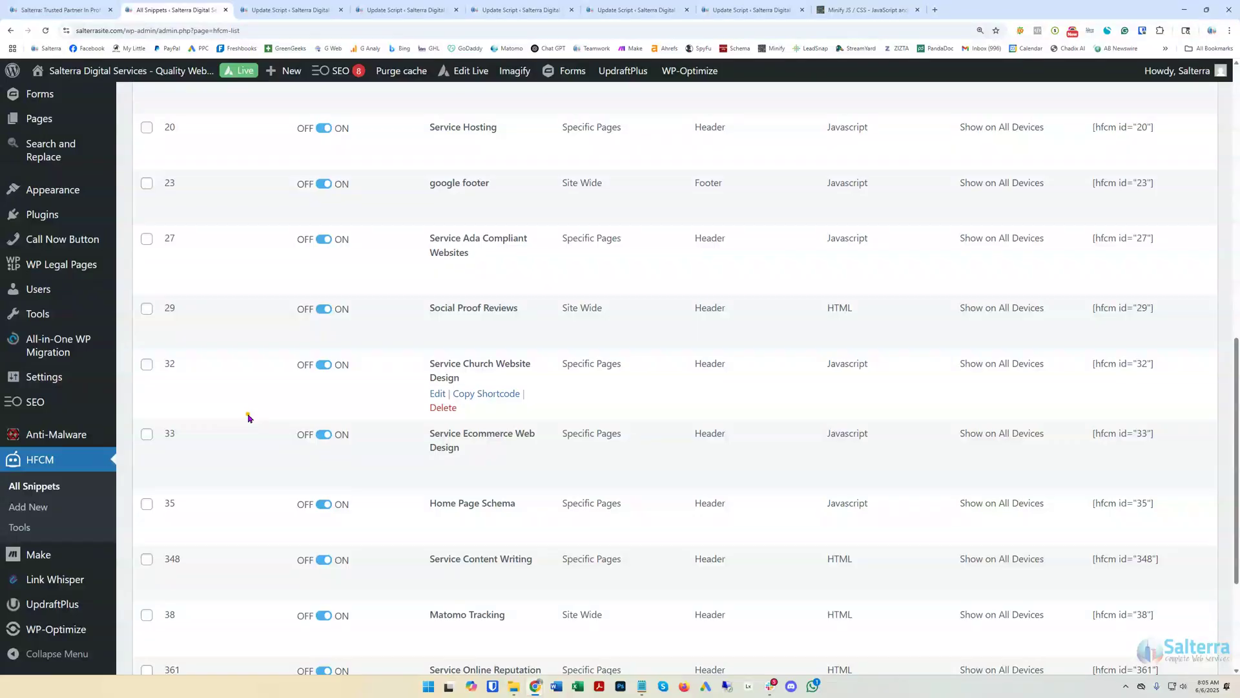
scroll(248, 418, "up", 10)
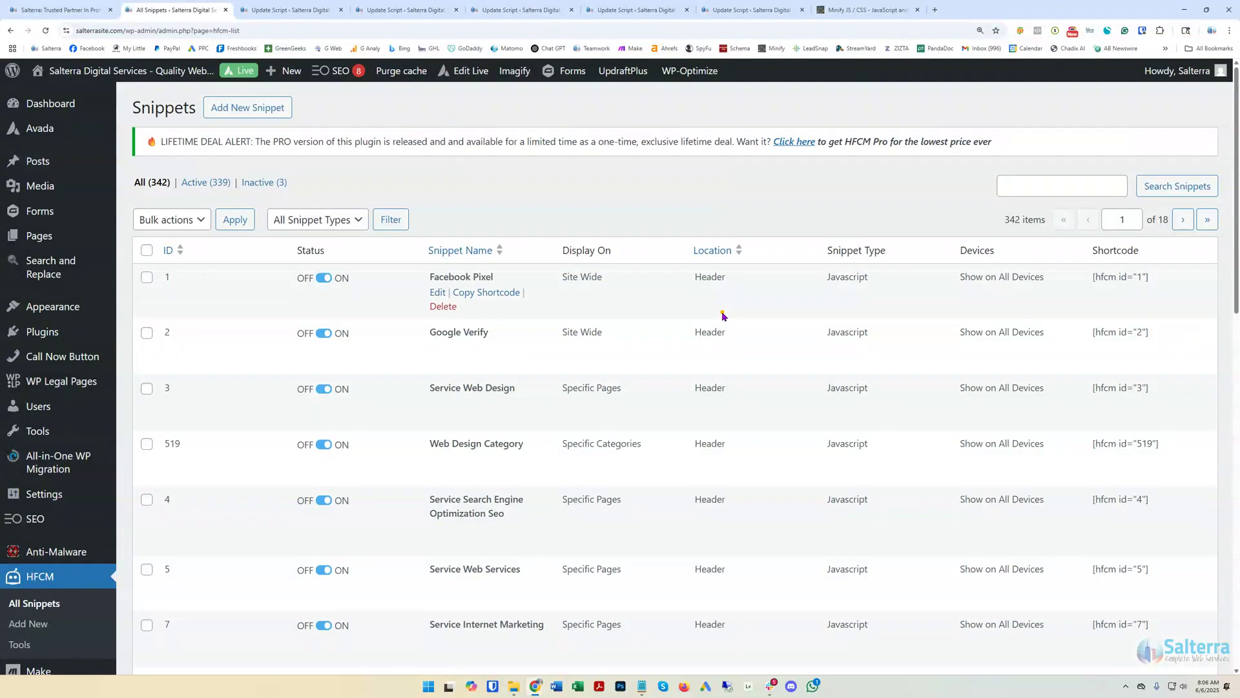
scroll(724, 316, "up", 1)
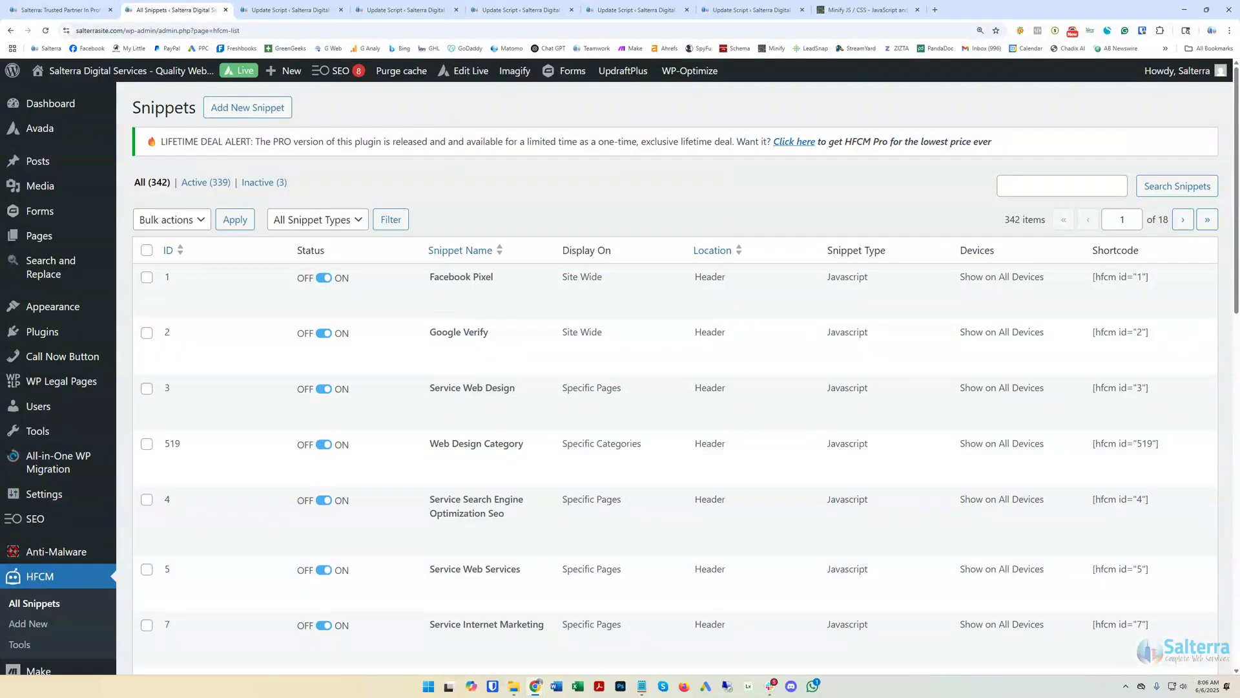